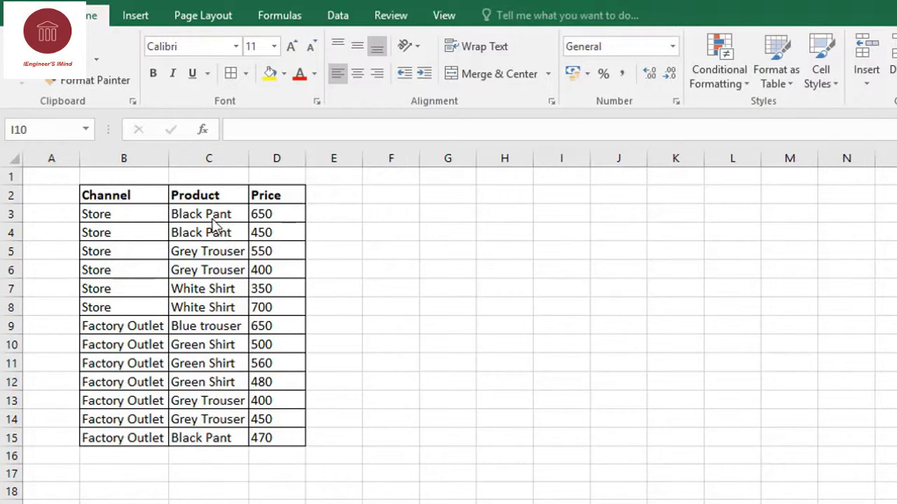
# Add filter dropdowns to the table's header row 2
pyautogui.click(14, 195)
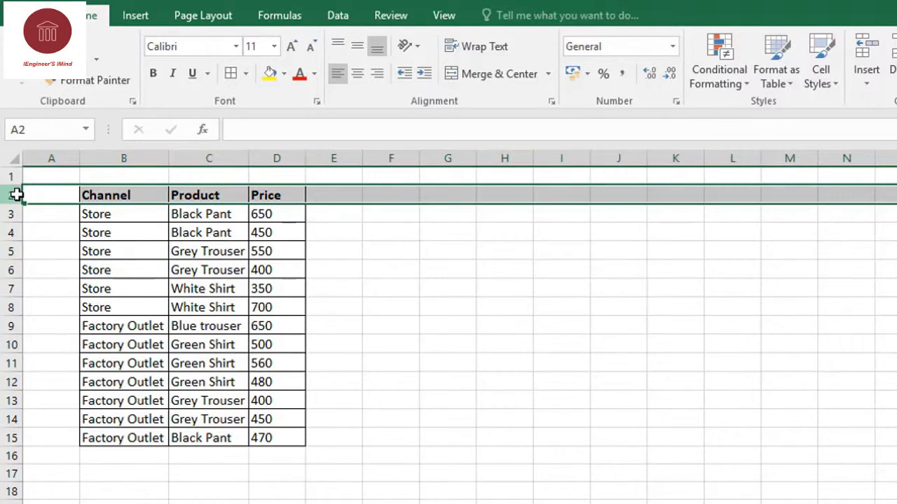
pyautogui.hotkey('ctrl', 'shift', 'l')
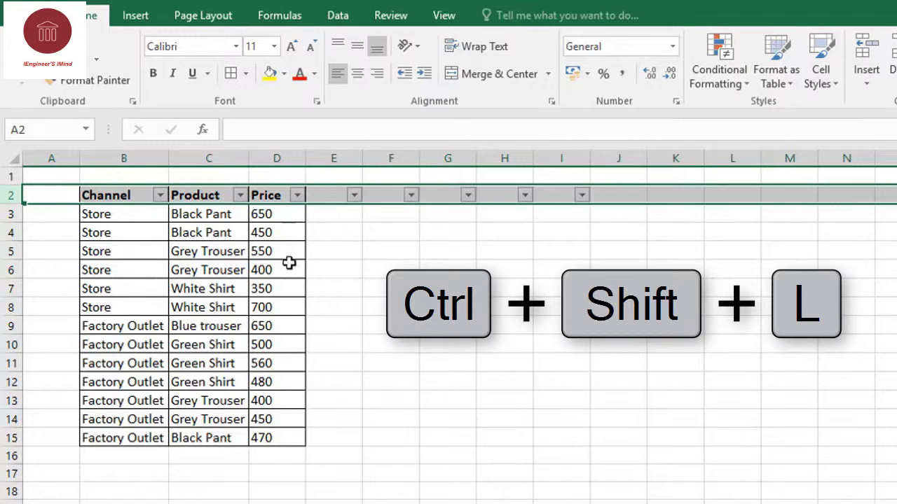
pyautogui.click(300, 266)
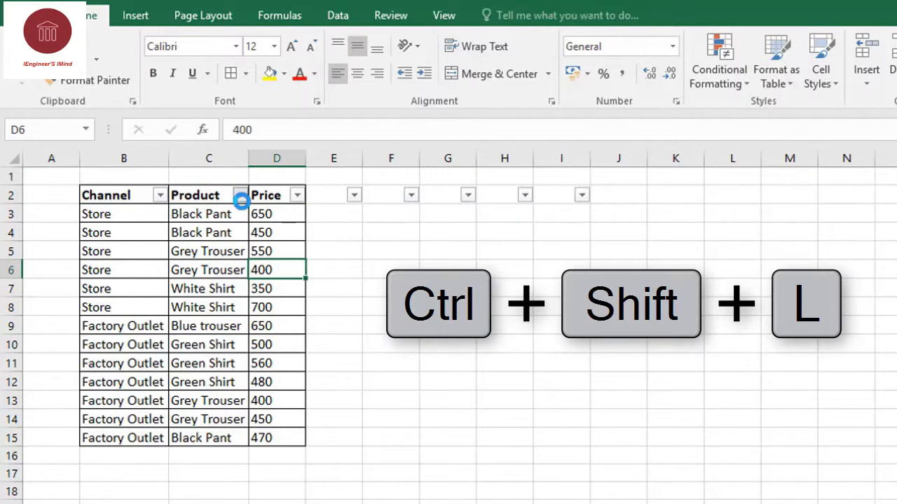
pyautogui.click(240, 196)
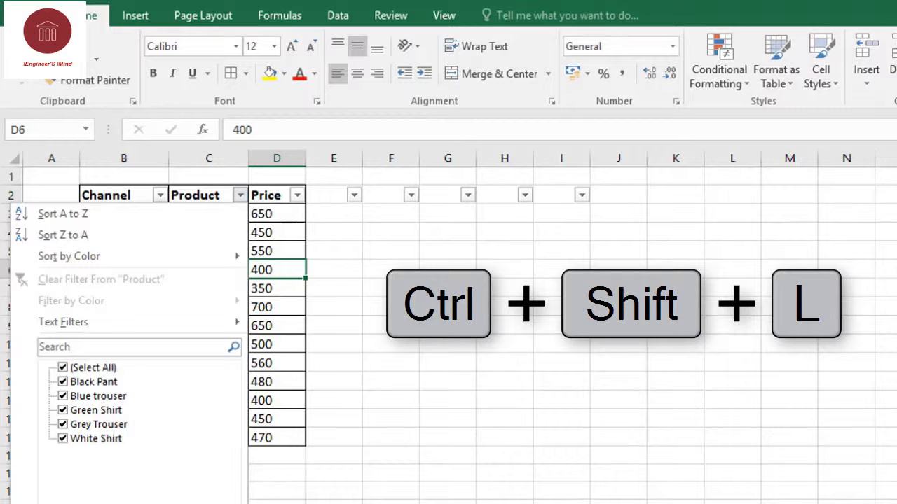
pyautogui.press('Escape')
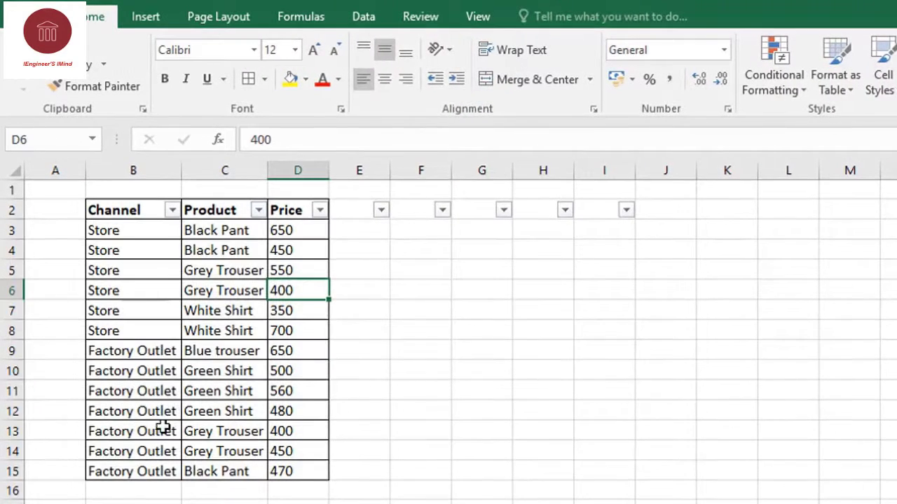
# Filter the Channel column to show only the six Store rows
pyautogui.click(172, 211)
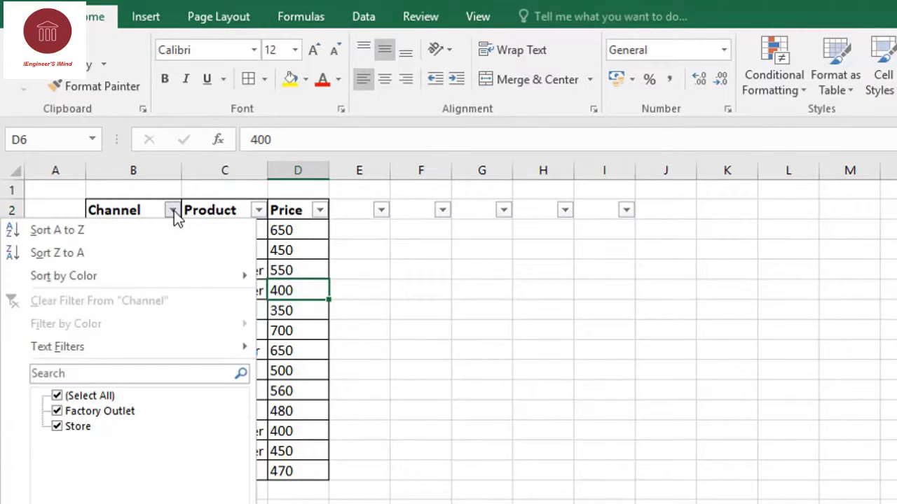
pyautogui.click(57, 397)
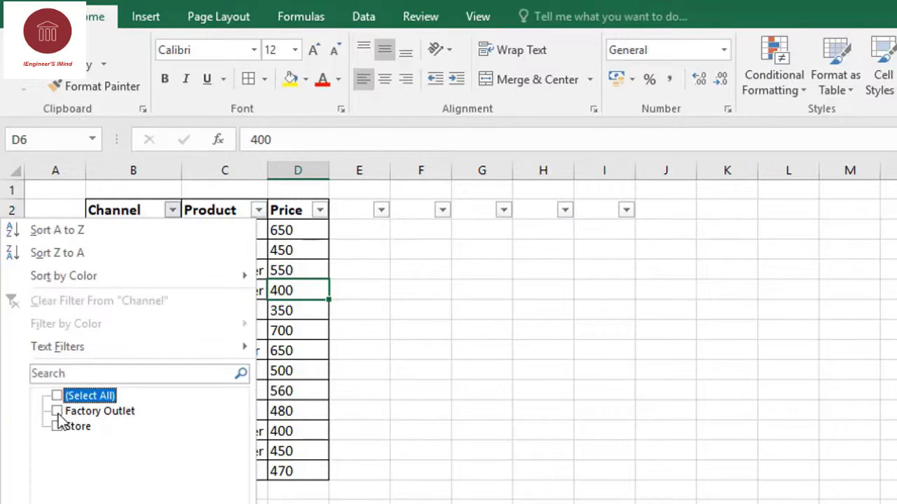
pyautogui.click(57, 426)
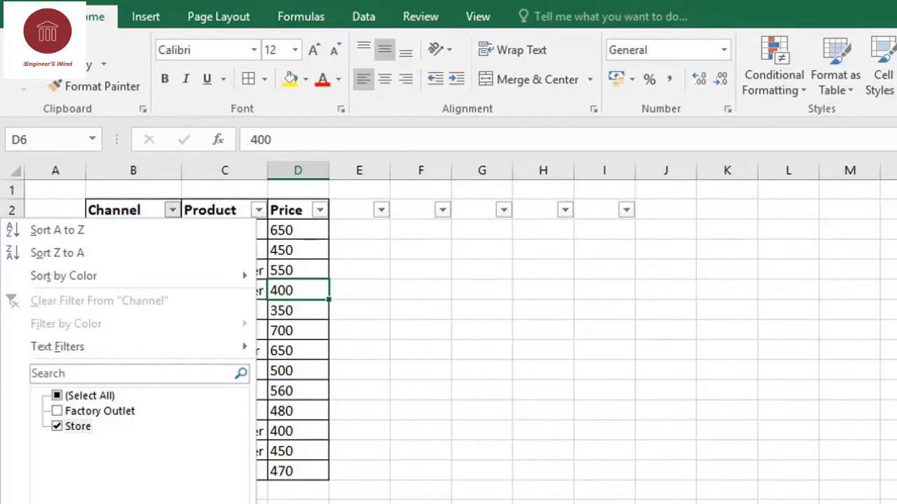
pyautogui.press('Return')
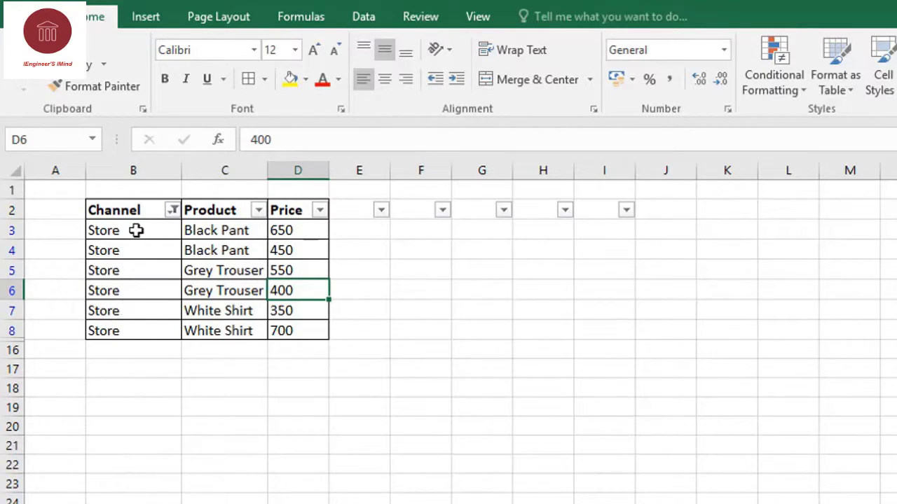
# Filter the Product column to White Shirt only within the Store rows
pyautogui.click(172, 210)
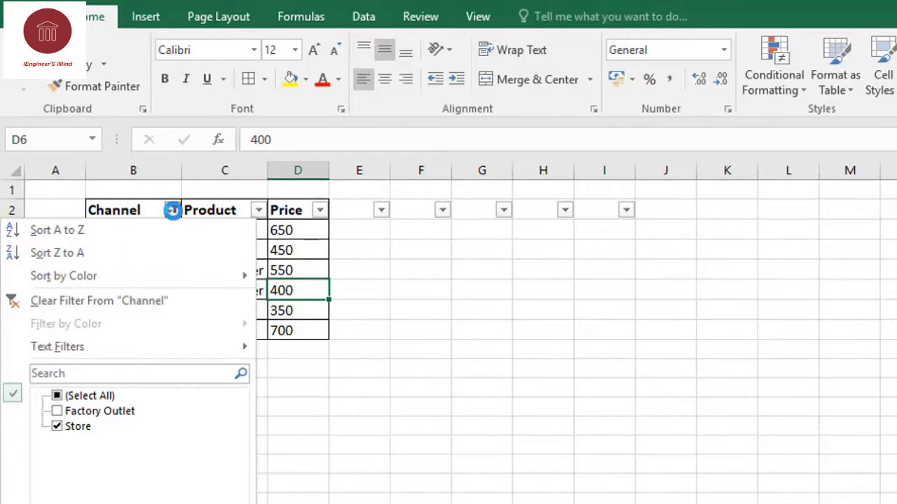
pyautogui.click(174, 211)
pyautogui.click(137, 209)
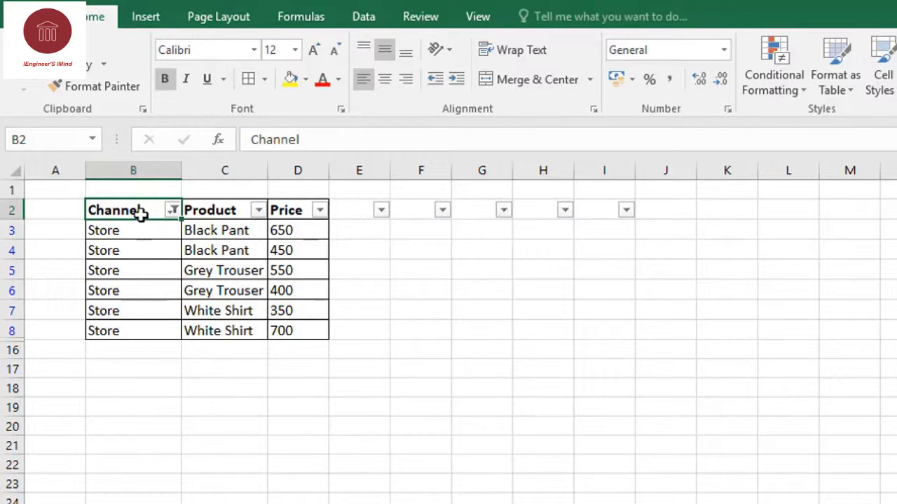
pyautogui.click(259, 211)
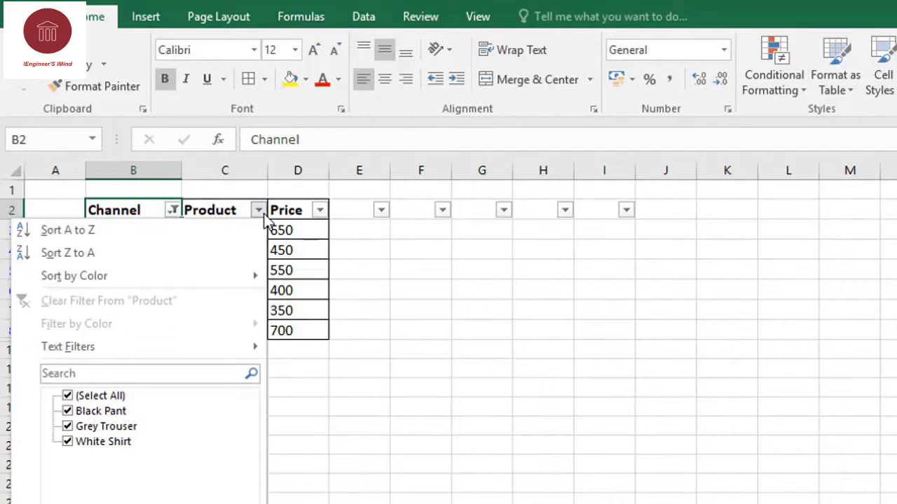
pyautogui.click(68, 396)
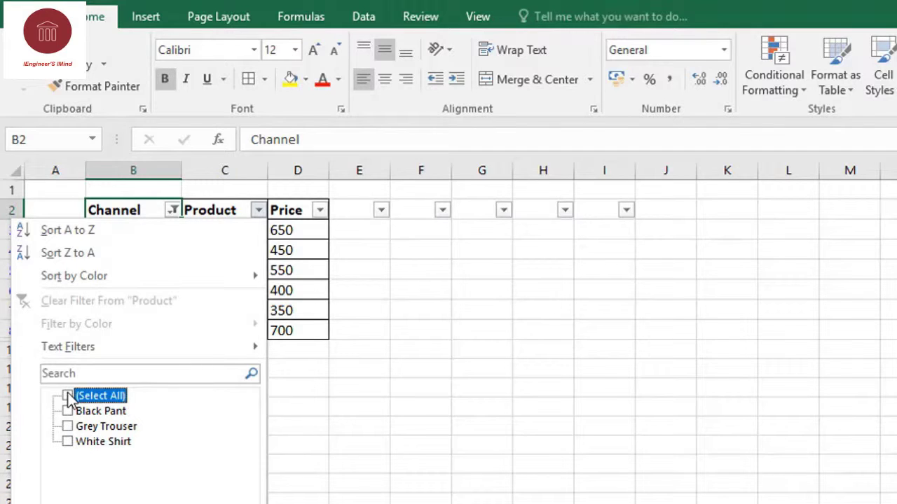
pyautogui.click(68, 442)
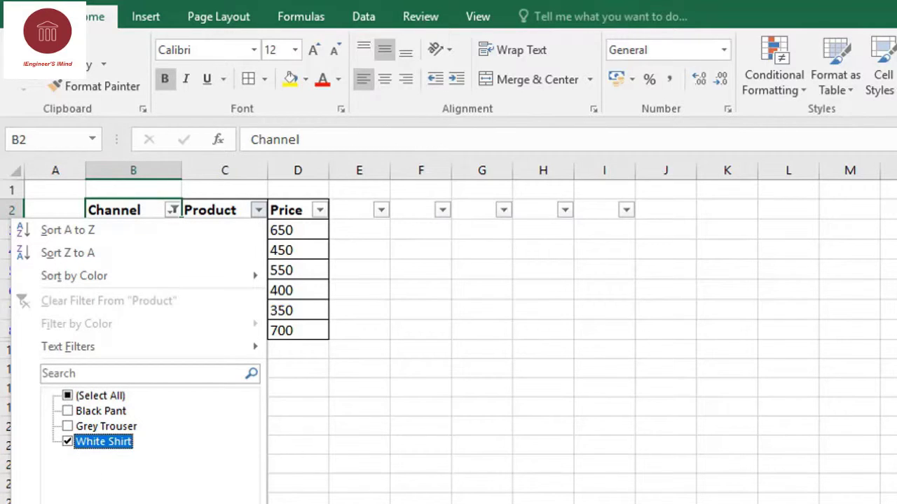
pyautogui.press('Return')
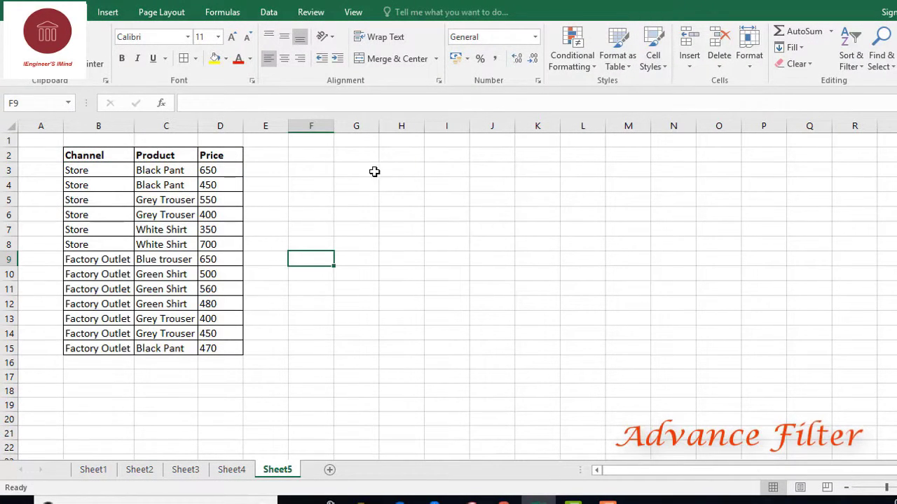
# Enter the criteria heading Channel in G2 and the value Store in G3
pyautogui.click(358, 155)
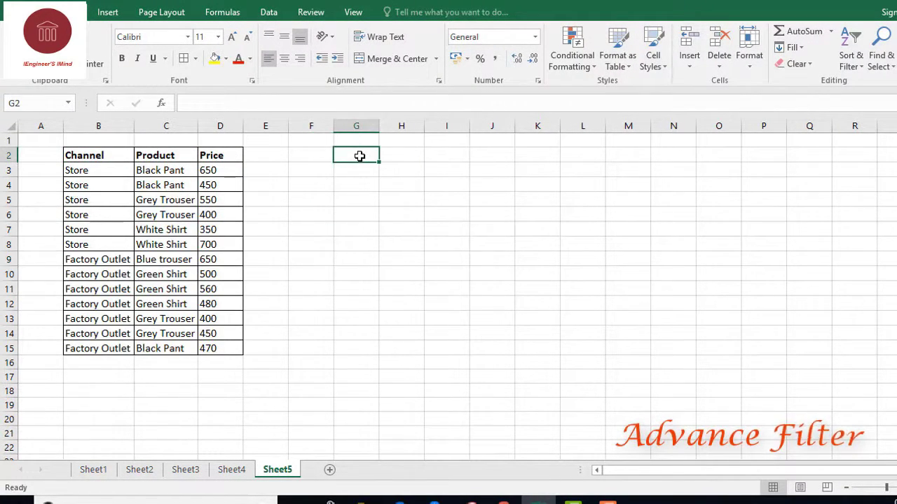
pyautogui.moveTo(98, 126); pyautogui.dragTo(210, 126)
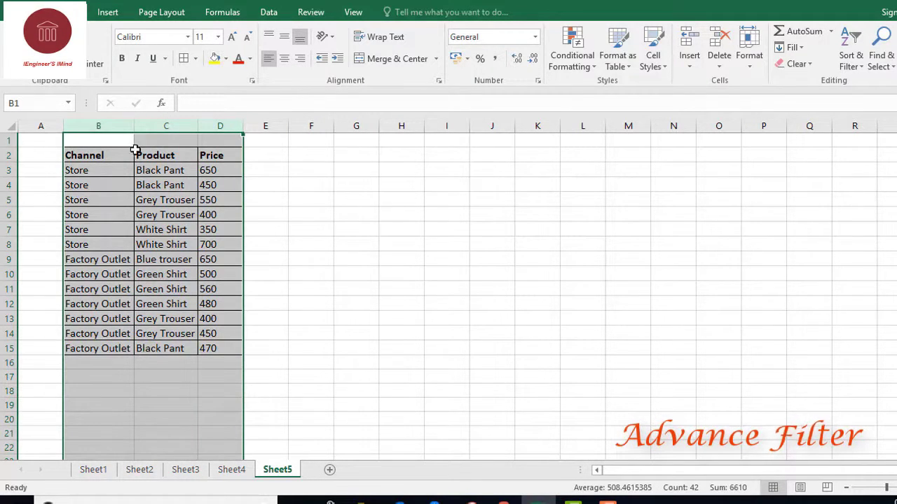
pyautogui.click(352, 156)
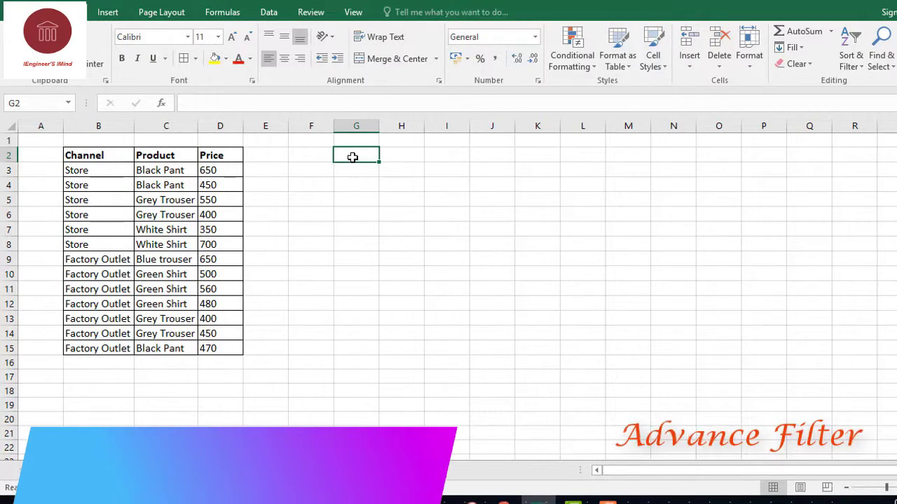
pyautogui.write('C')
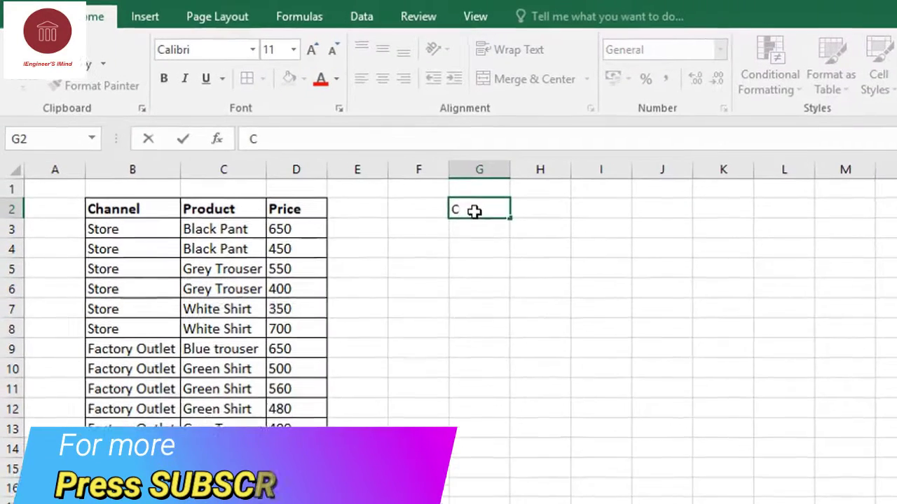
pyautogui.write('hannel')
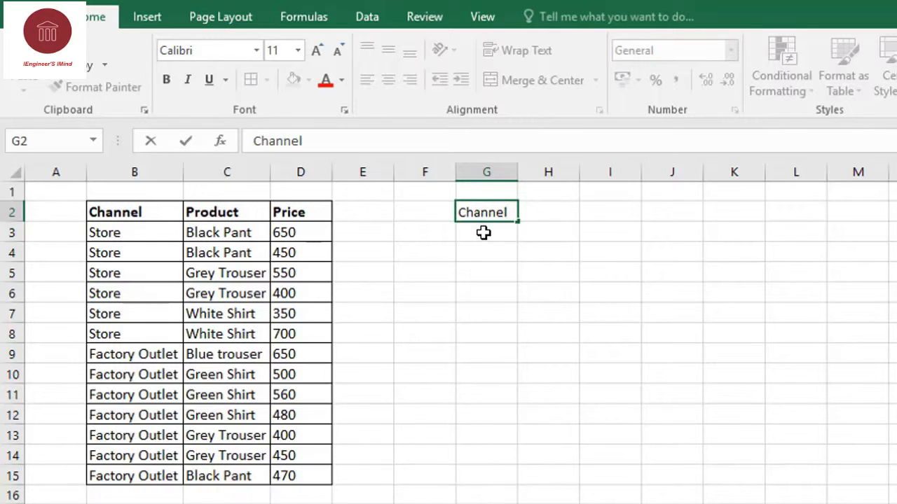
pyautogui.click(484, 233)
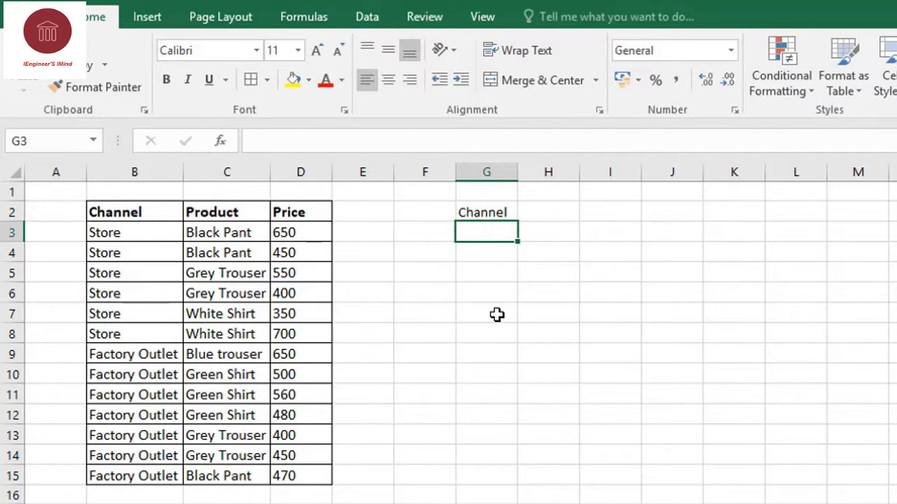
pyautogui.write('Store')
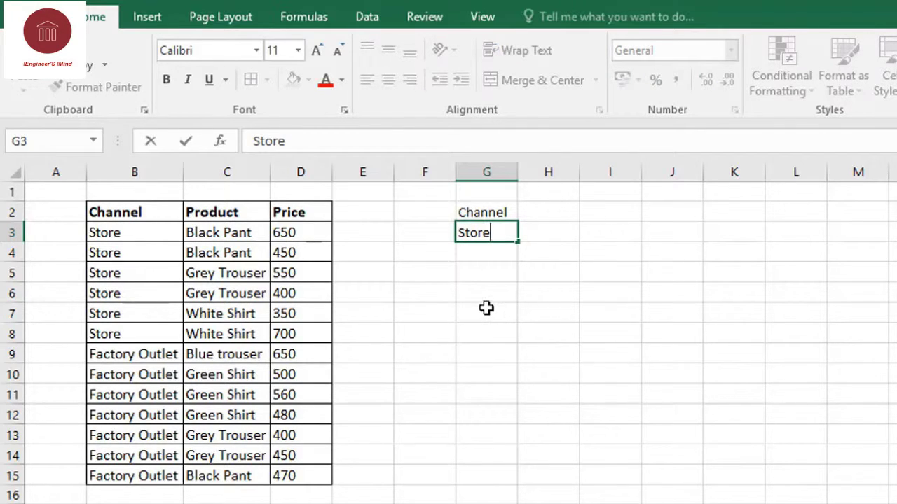
pyautogui.click(486, 308)
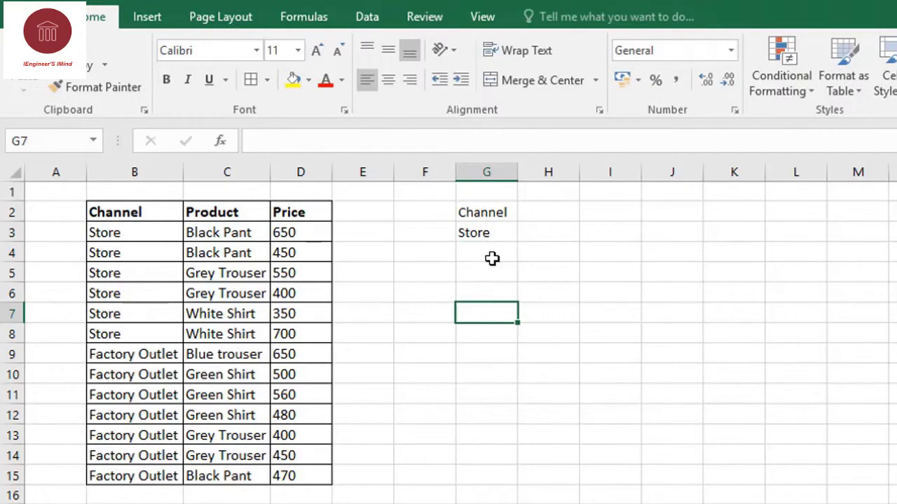
pyautogui.click(492, 215)
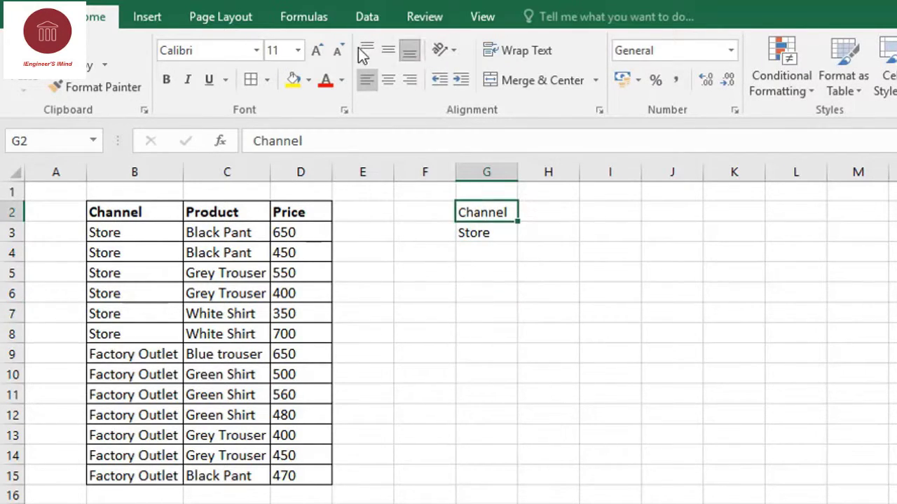
# Run Advanced Filter in place with list range B:D and criteria range $G$2:$G$3
pyautogui.click(372, 14)
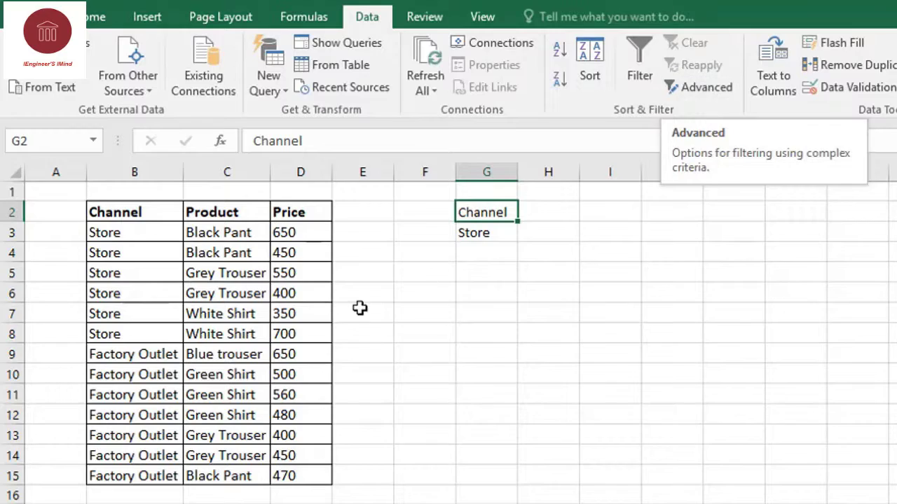
pyautogui.click(697, 86)
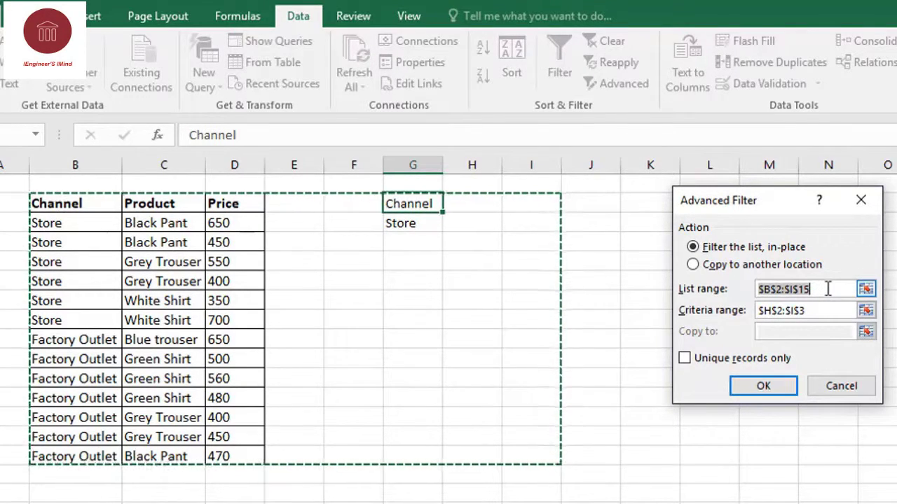
pyautogui.moveTo(828, 288); pyautogui.dragTo(751, 289)
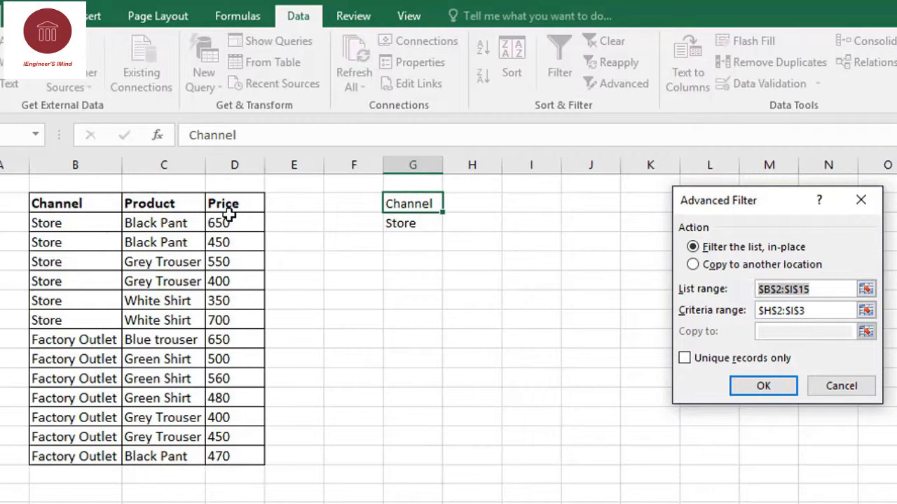
pyautogui.moveTo(75, 161); pyautogui.dragTo(221, 161)
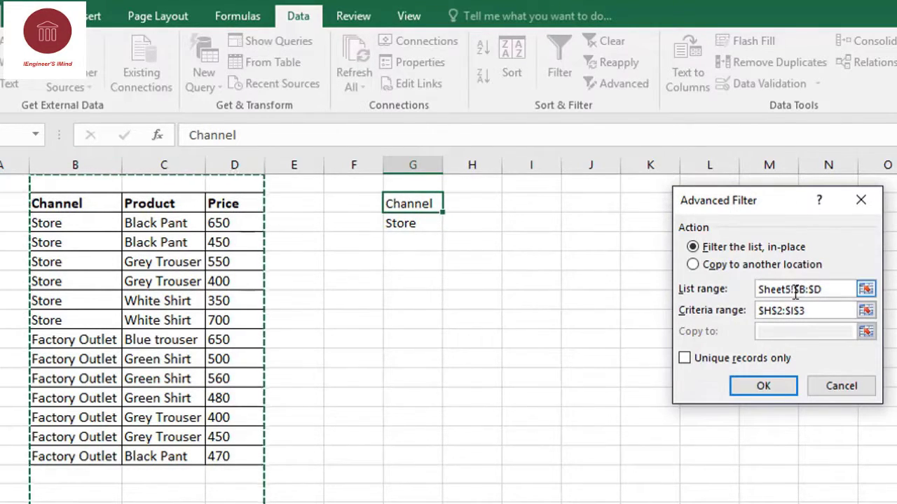
pyautogui.click(813, 311)
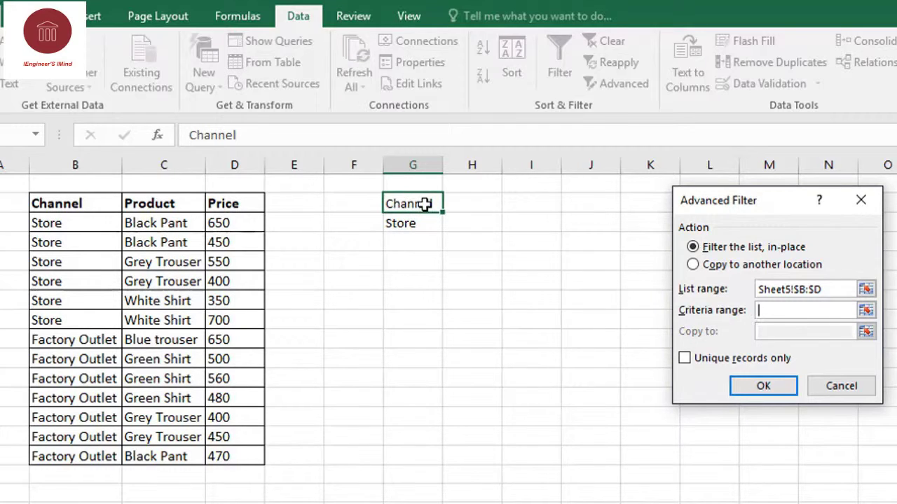
pyautogui.click(414, 165)
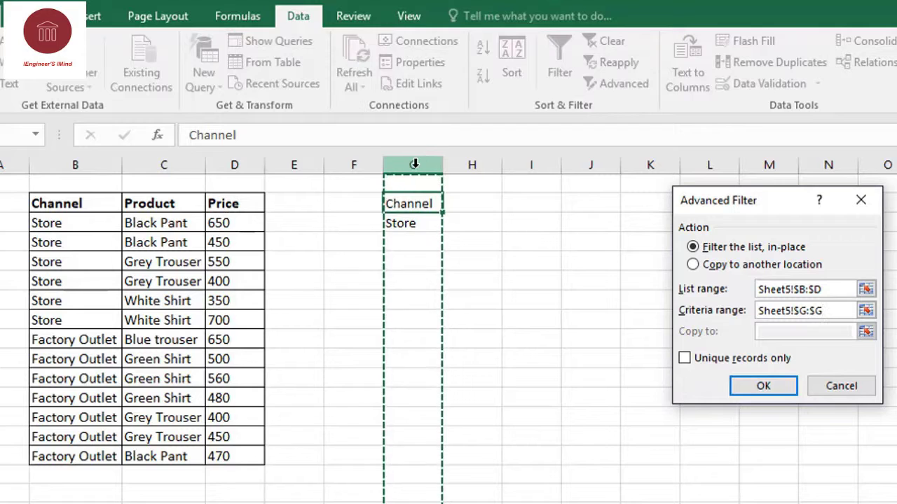
pyautogui.click(414, 202)
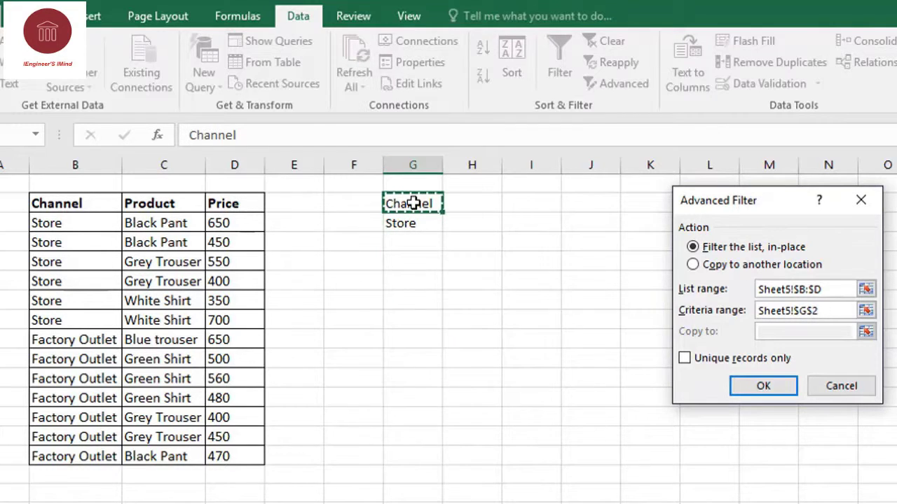
pyautogui.moveTo(412, 203); pyautogui.dragTo(412, 224)
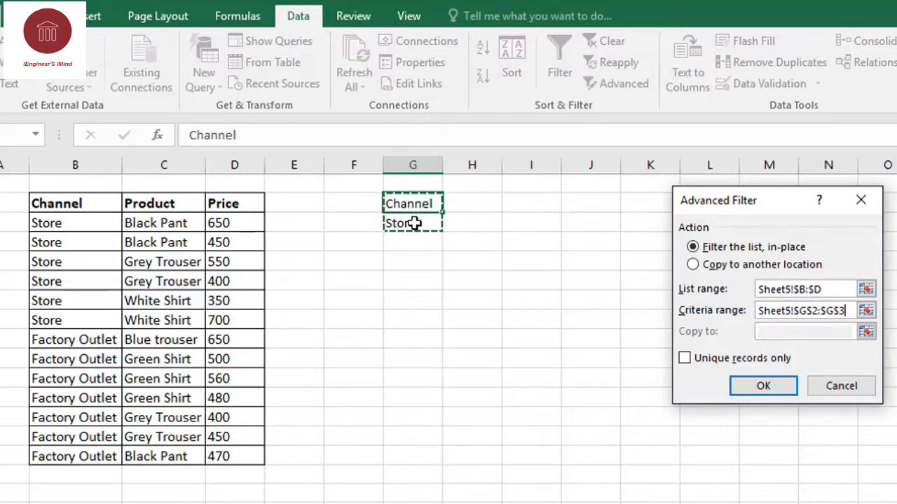
pyautogui.click(763, 387)
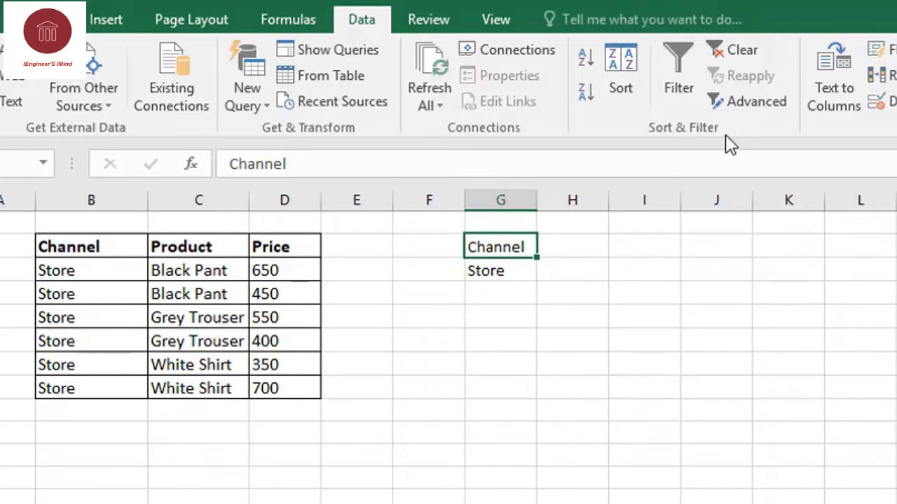
# Cancel the Advanced Filter dialog and type the heading price into cell H2
pyautogui.click(753, 101)
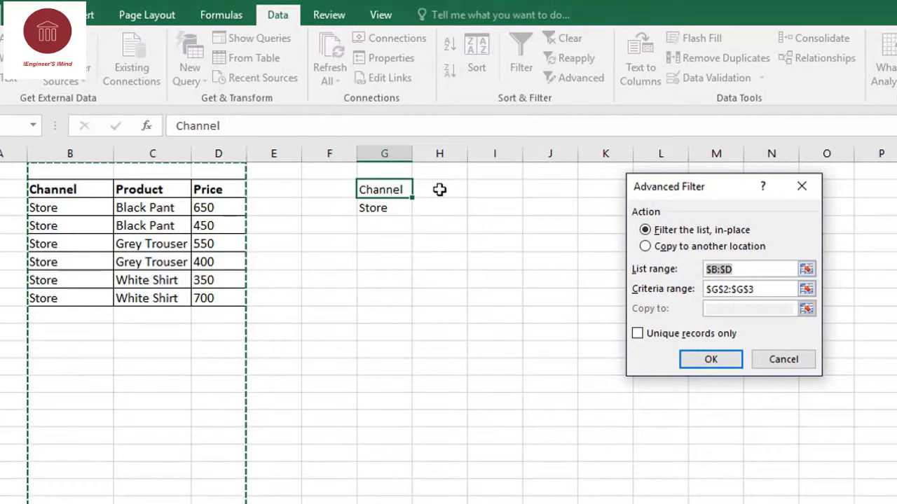
pyautogui.click(439, 189)
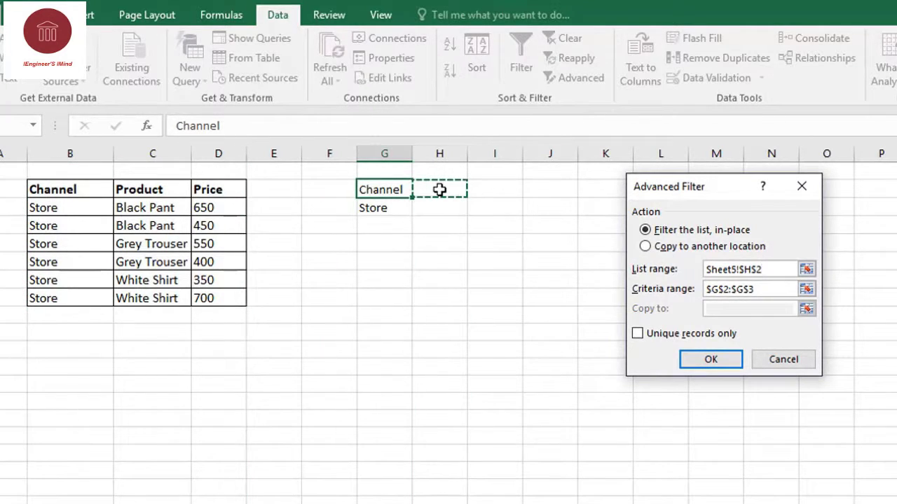
pyautogui.write('P')
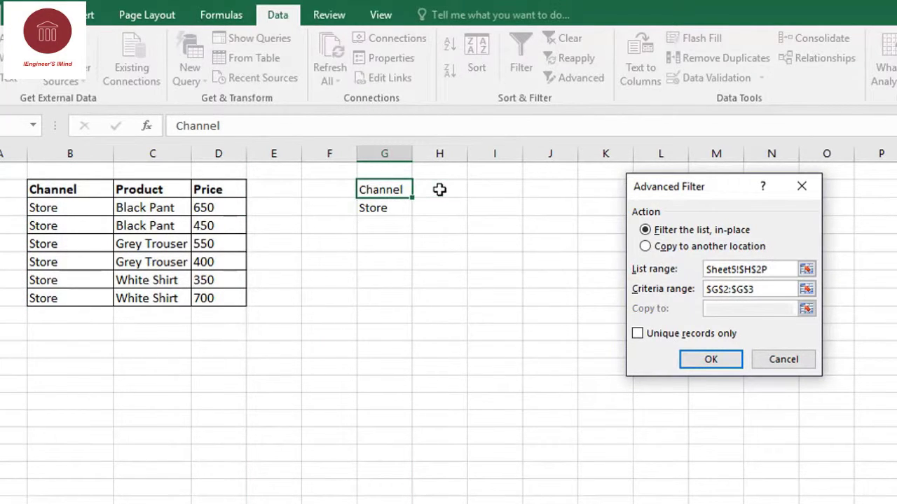
pyautogui.click(779, 360)
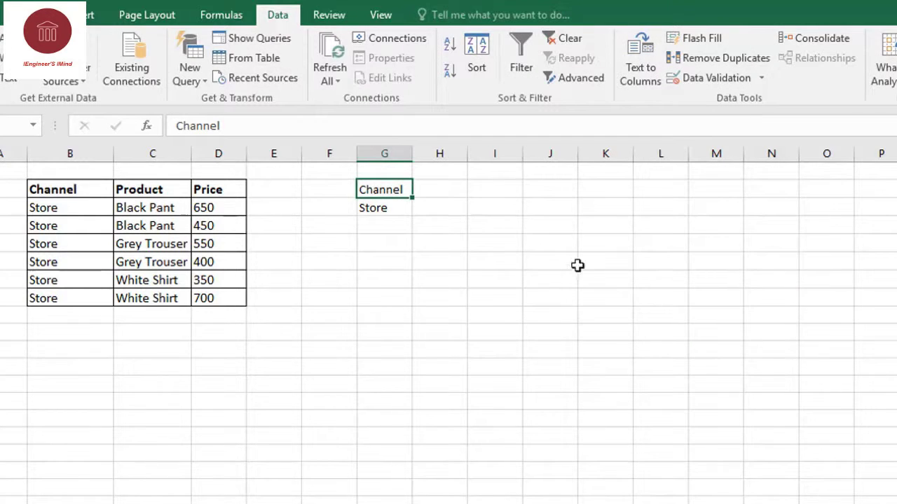
pyautogui.click(454, 191)
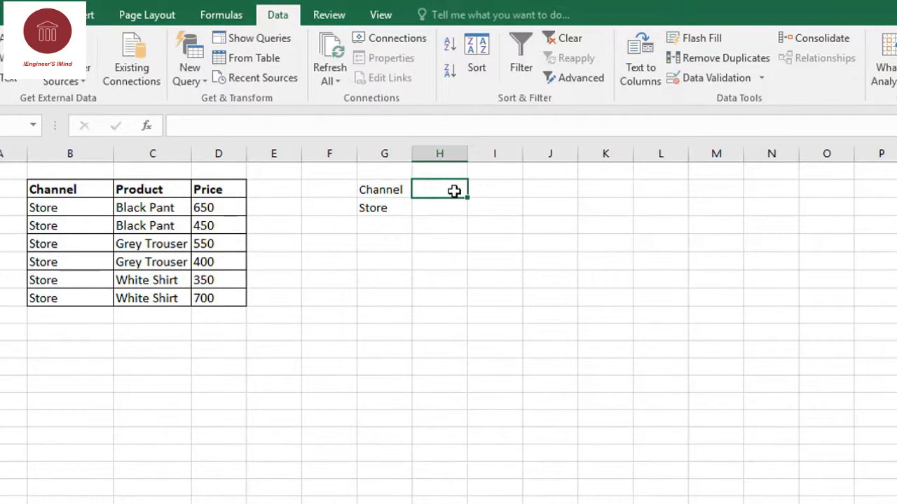
pyautogui.write('price')
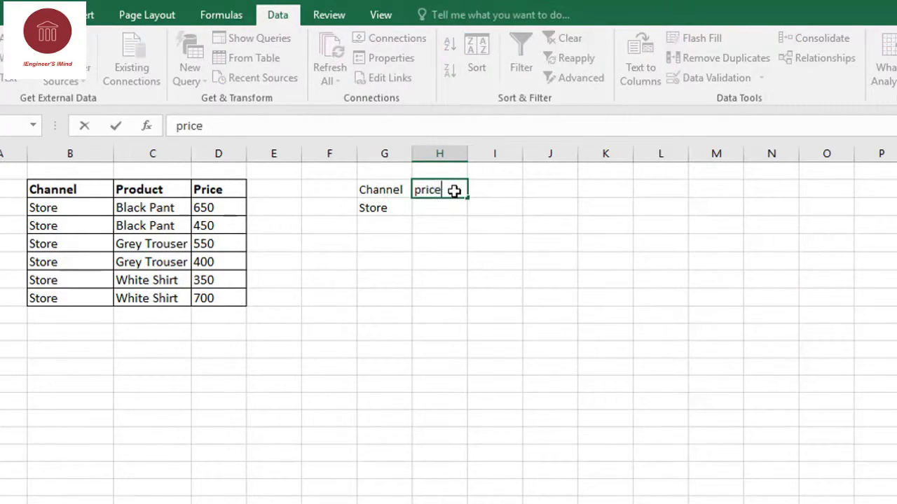
# Commit price in H2 and enter the condition >400 in H3
pyautogui.click(439, 209)
pyautogui.write('>400')
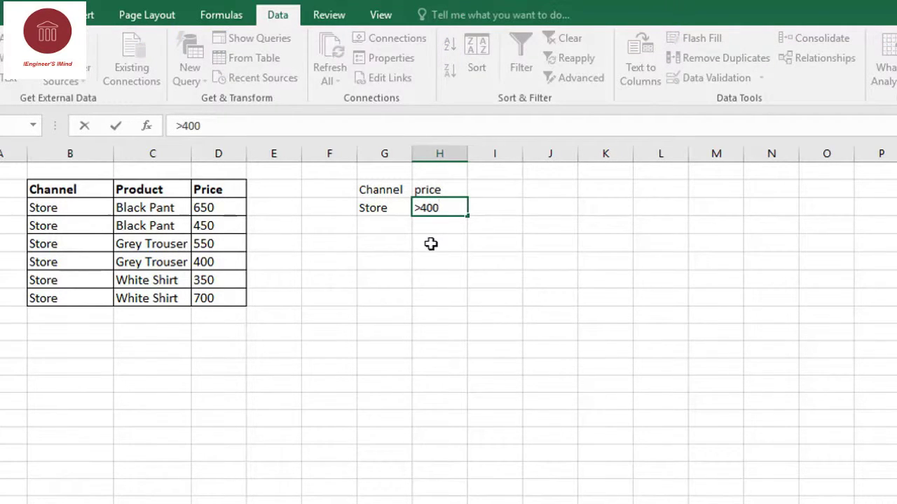
pyautogui.click(431, 244)
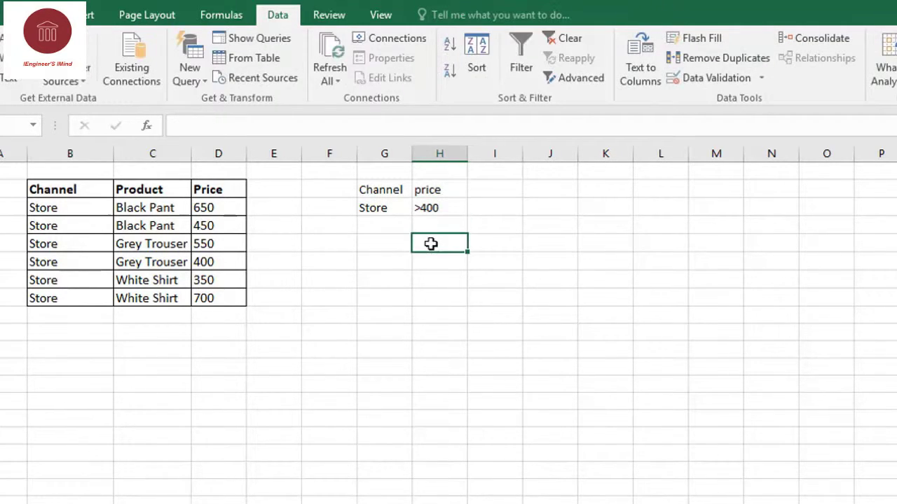
# Re-run Advanced Filter with criteria range $G$2:$H$3, leaving four Store rows above 400
pyautogui.click(587, 86)
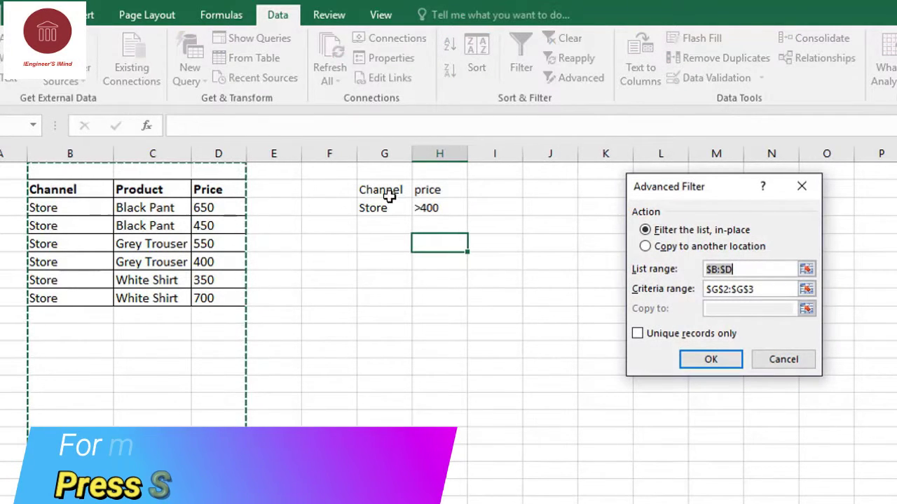
pyautogui.click(756, 287)
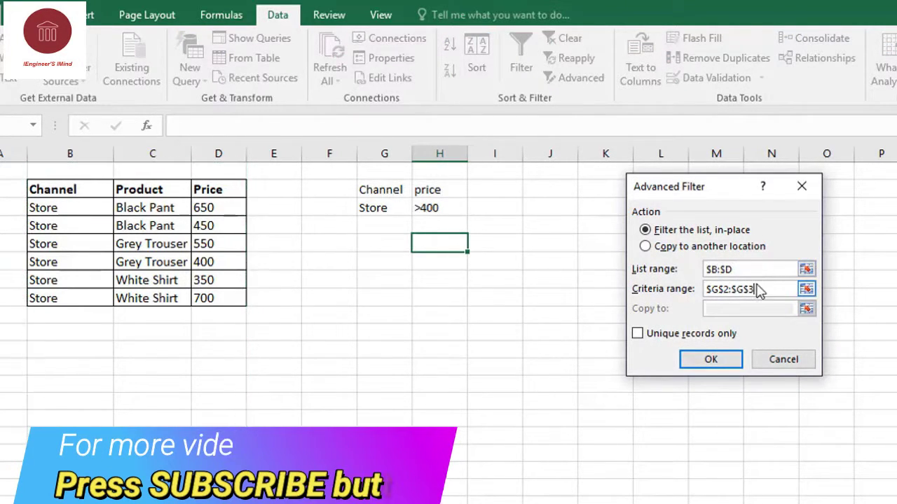
pyautogui.moveTo(755, 289)
pyautogui.mouseDown()
pyautogui.moveTo(713, 290)
pyautogui.moveTo(421, 212)
pyautogui.mouseUp()
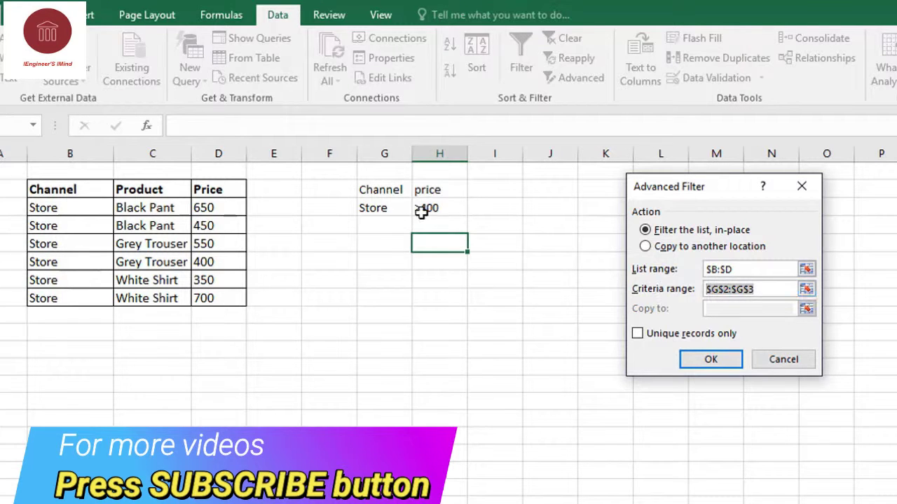
pyautogui.moveTo(379, 190); pyautogui.dragTo(428, 207)
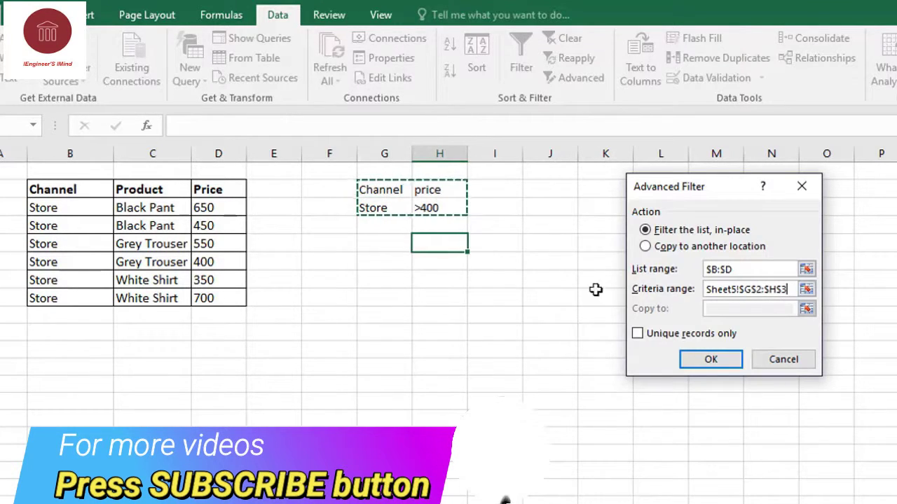
pyautogui.click(711, 360)
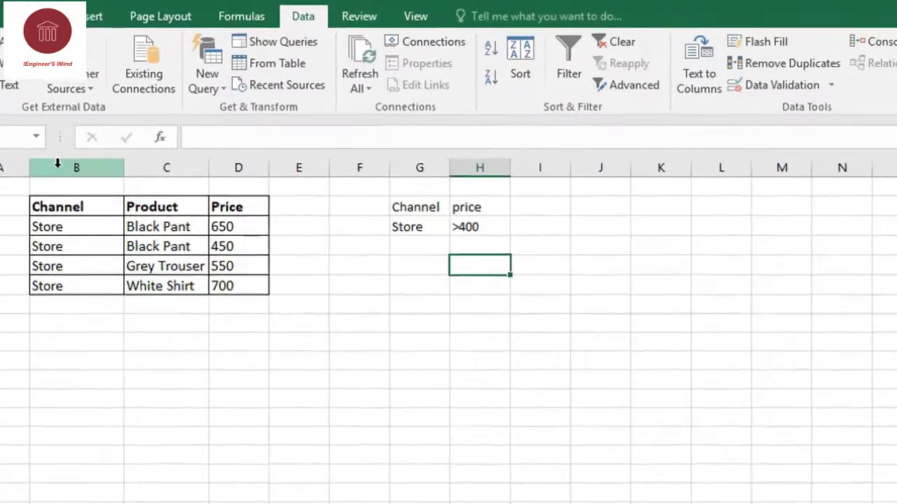
pyautogui.moveTo(52, 175); pyautogui.dragTo(231, 170)
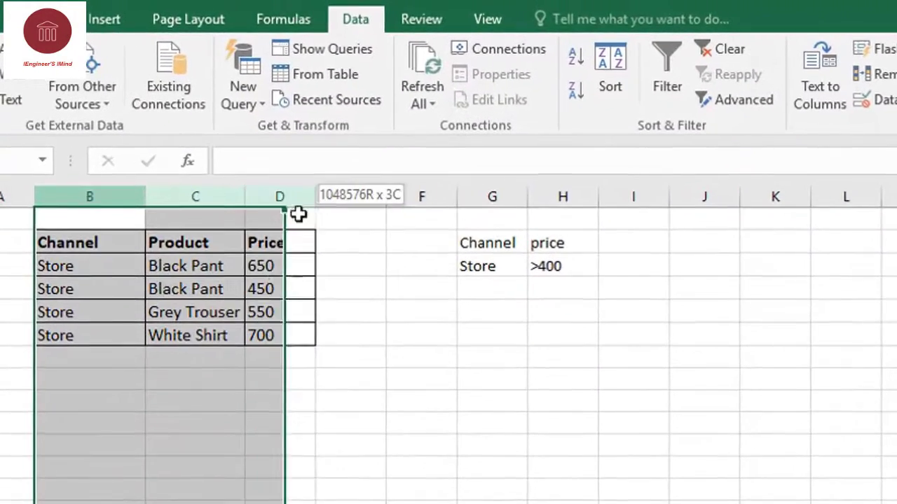
pyautogui.click(344, 296)
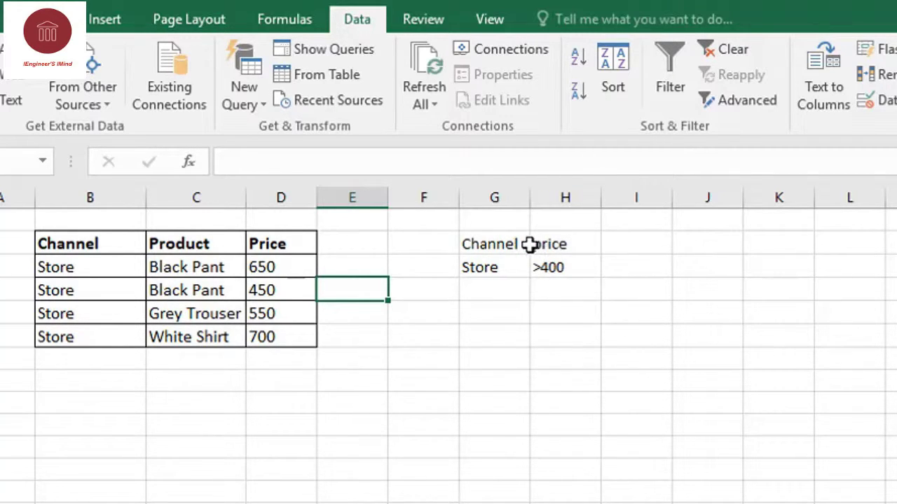
pyautogui.moveTo(522, 244)
pyautogui.mouseDown()
pyautogui.moveTo(511, 244)
pyautogui.moveTo(565, 244)
pyautogui.mouseUp()
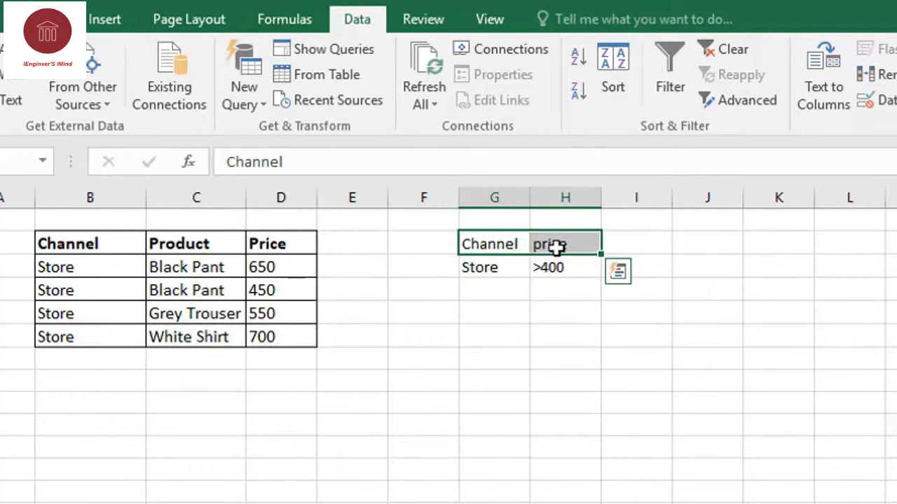
pyautogui.click(555, 246)
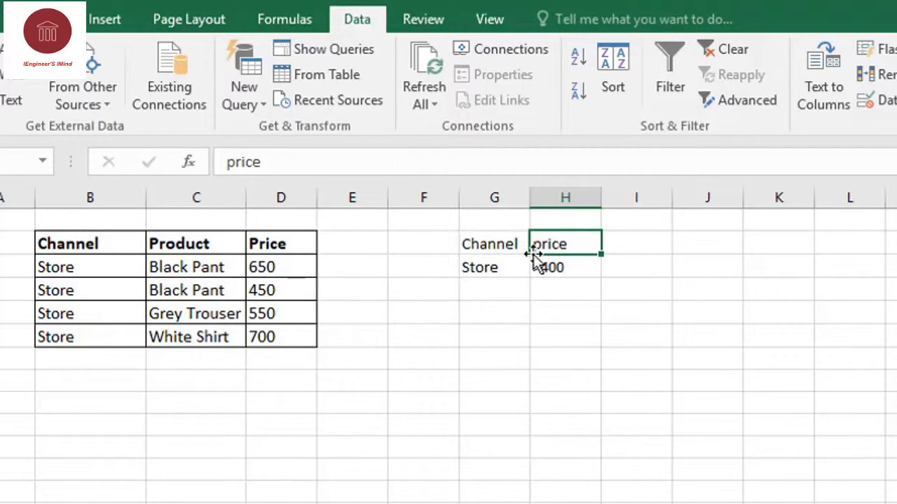
pyautogui.click(493, 286)
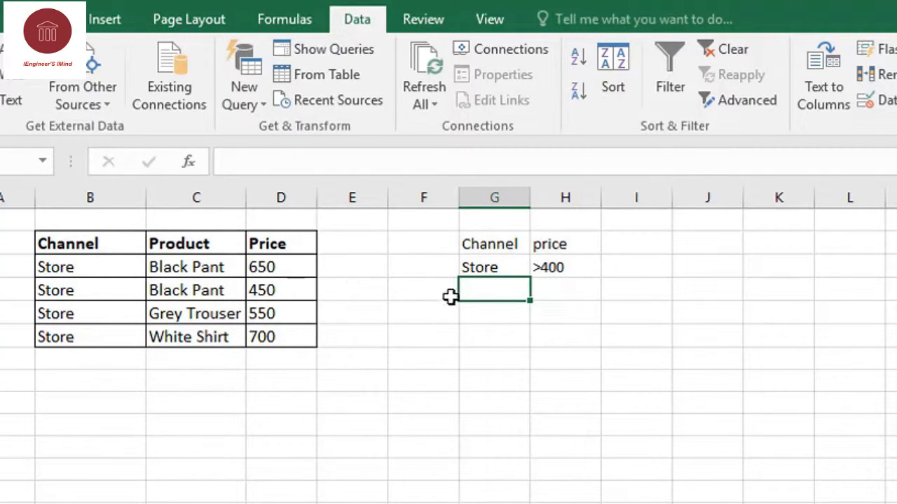
# Enter Factory outlet in G4 and autofit column G to fit it
pyautogui.write('F')
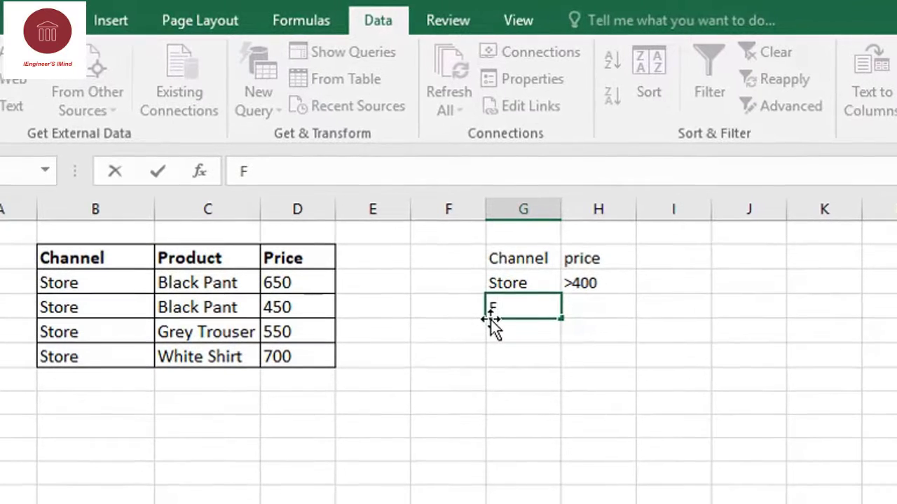
pyautogui.write('actor')
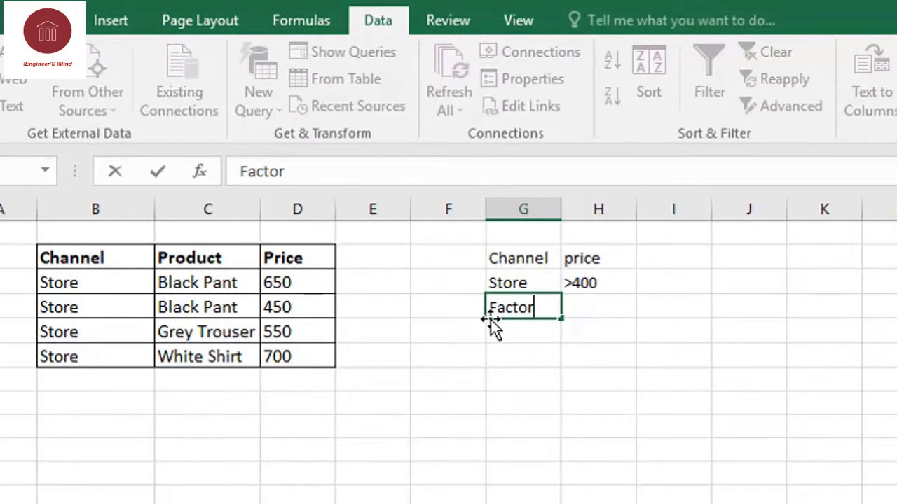
pyautogui.write('y o')
pyautogui.write('utlet')
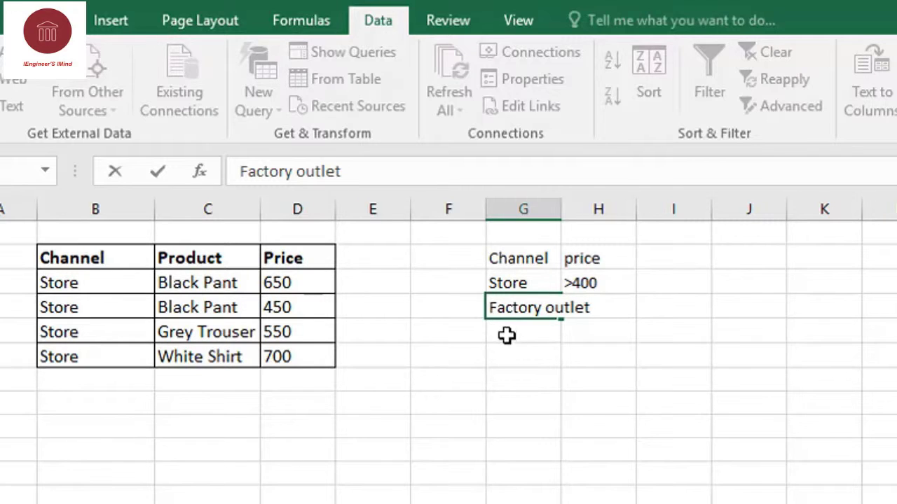
pyautogui.click(530, 357)
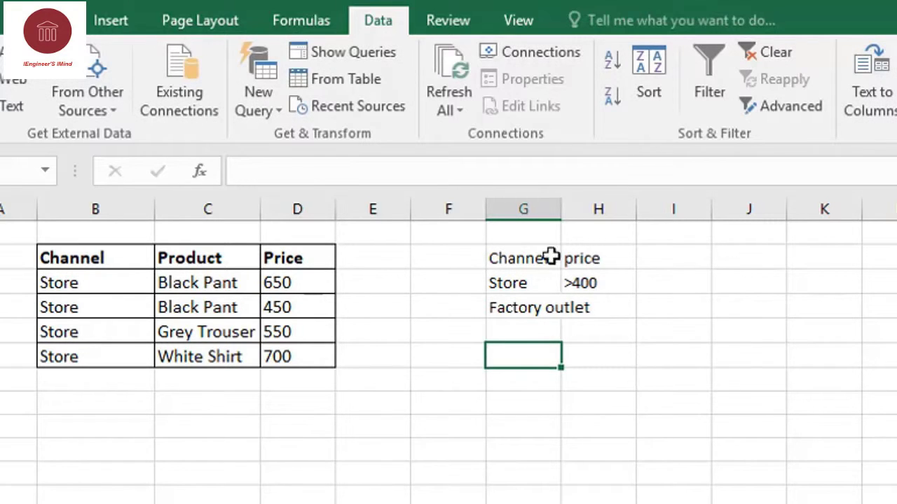
pyautogui.click(553, 309)
pyautogui.doubleClick(560, 203)
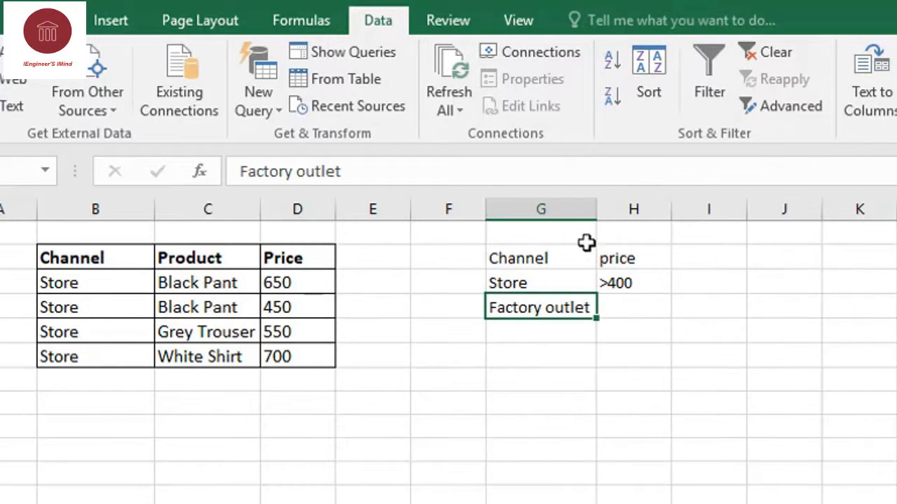
# Enter the price condition >400 in H4
pyautogui.moveTo(626, 283); pyautogui.dragTo(630, 309)
pyautogui.click(630, 308)
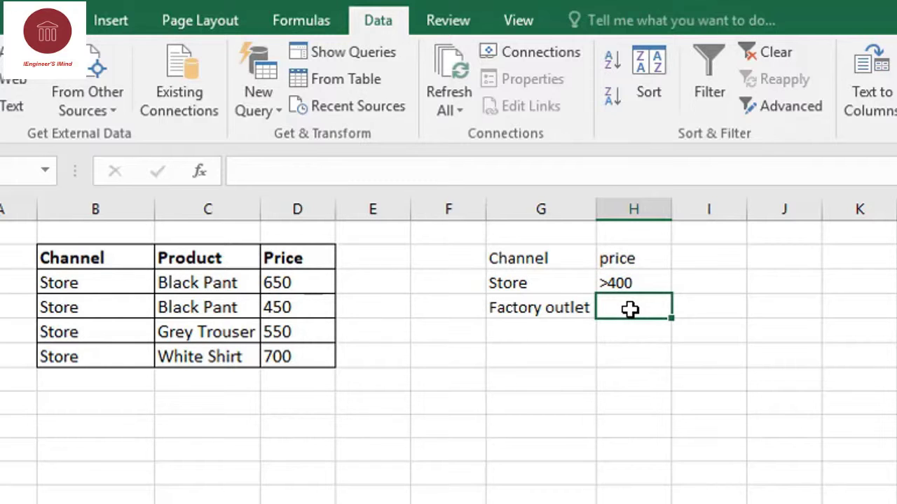
pyautogui.write('>400')
pyautogui.press('Return')
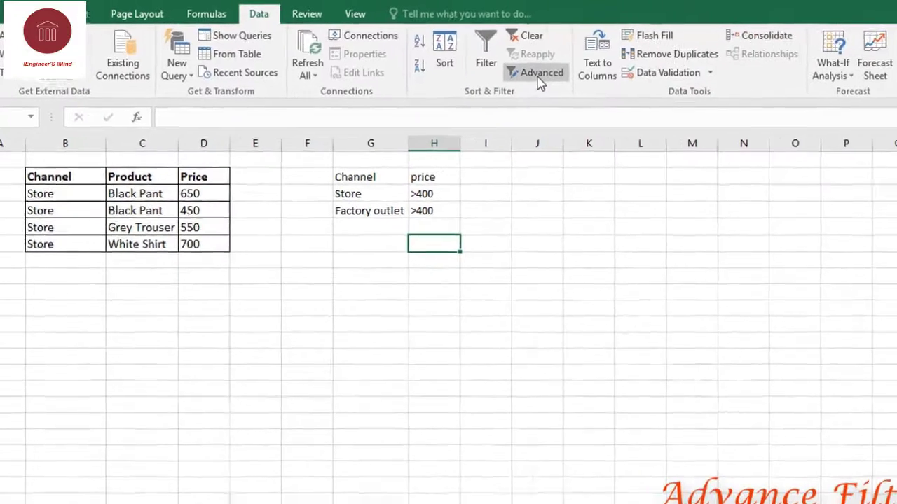
# Re-run Advanced Filter with criteria range $G$2:$H$4 to show Store and Factory Outlet rows
pyautogui.click(743, 100)
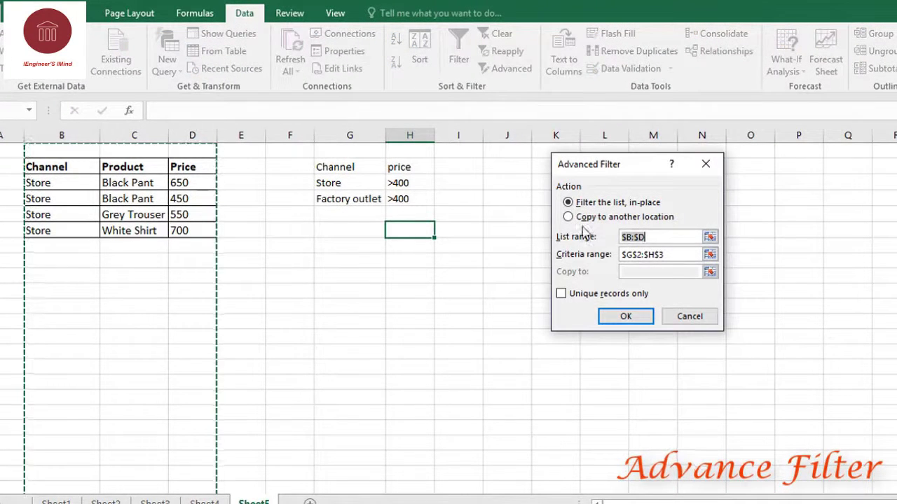
pyautogui.click(639, 255)
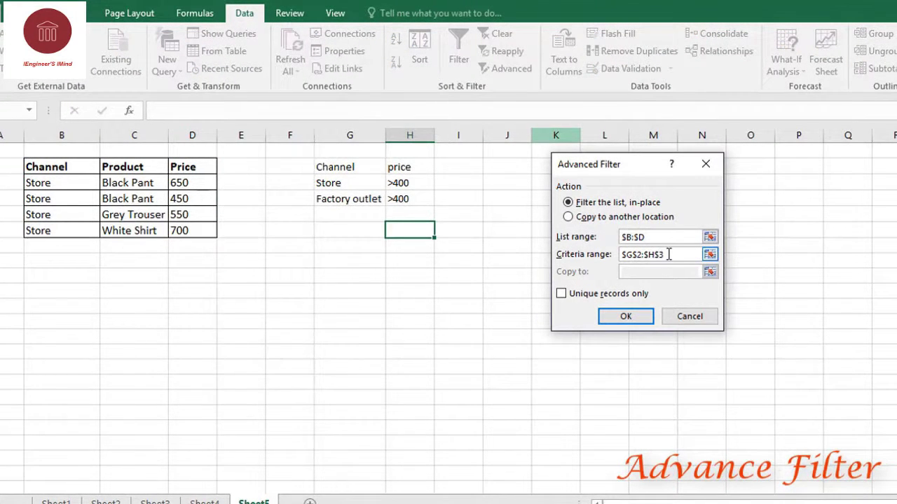
pyautogui.moveTo(350, 167); pyautogui.dragTo(398, 197)
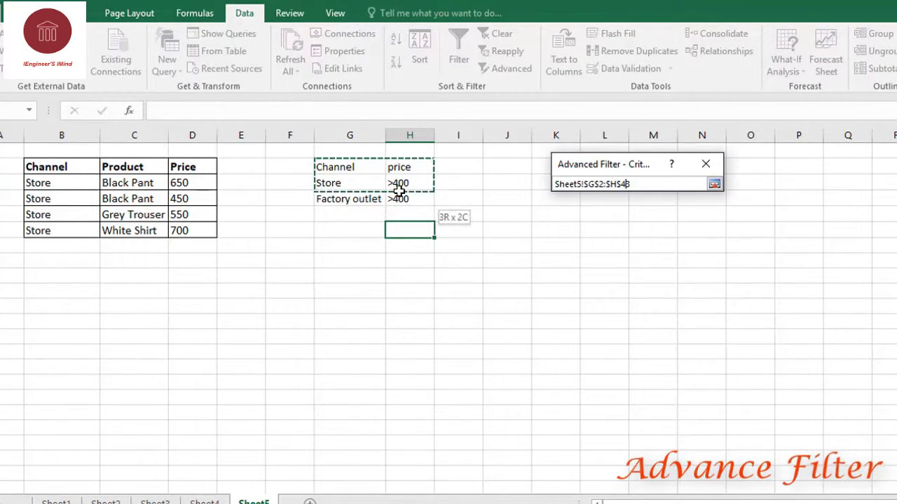
pyautogui.click(623, 317)
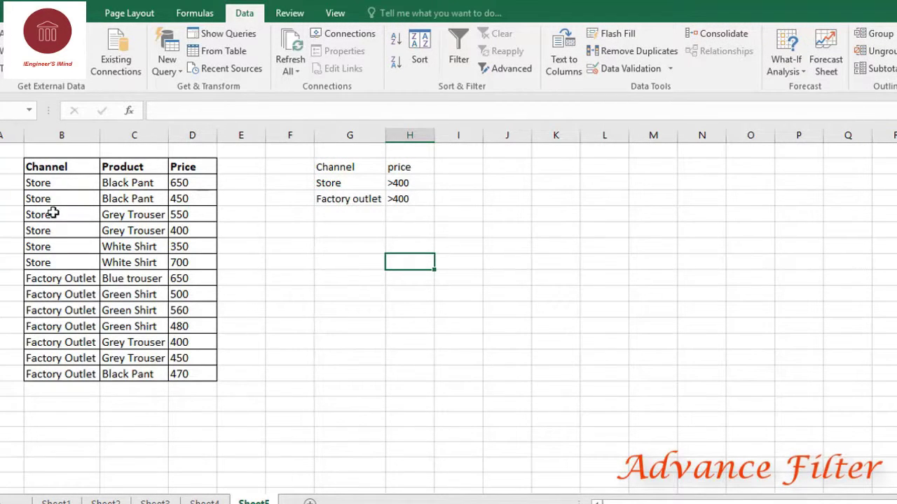
pyautogui.click(323, 169)
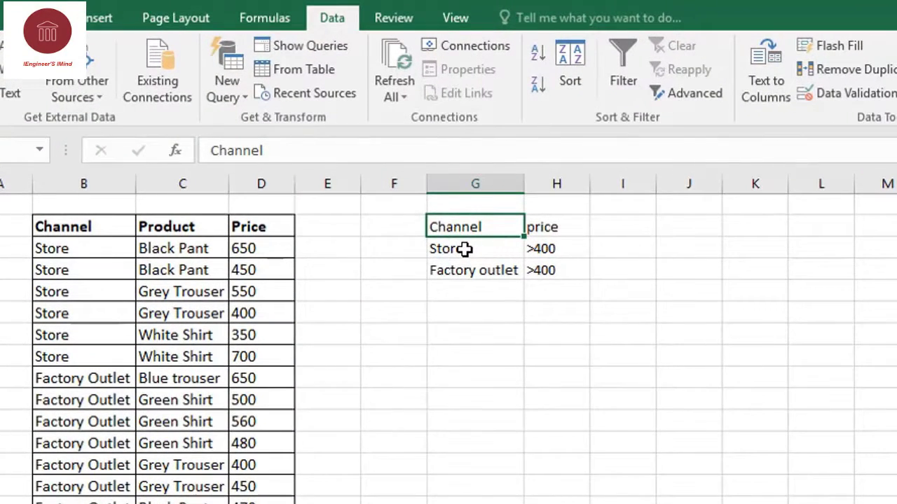
pyautogui.moveTo(464, 249); pyautogui.dragTo(464, 270)
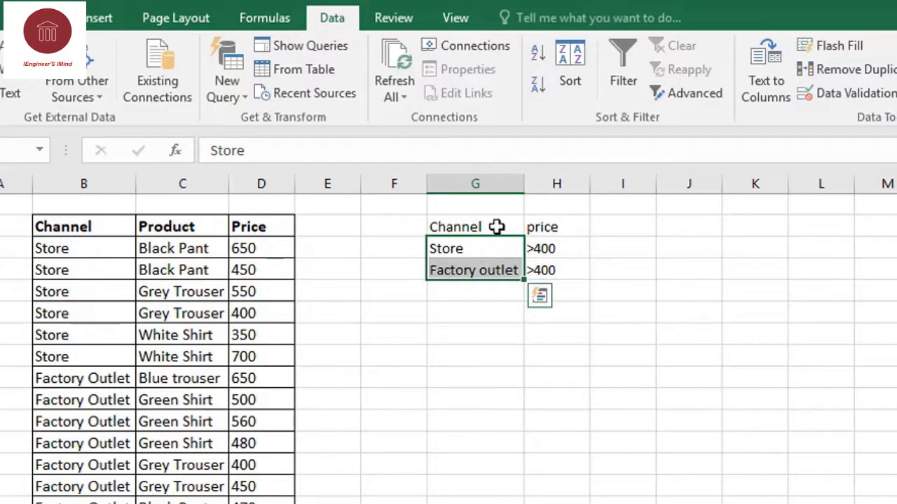
pyautogui.click(495, 226)
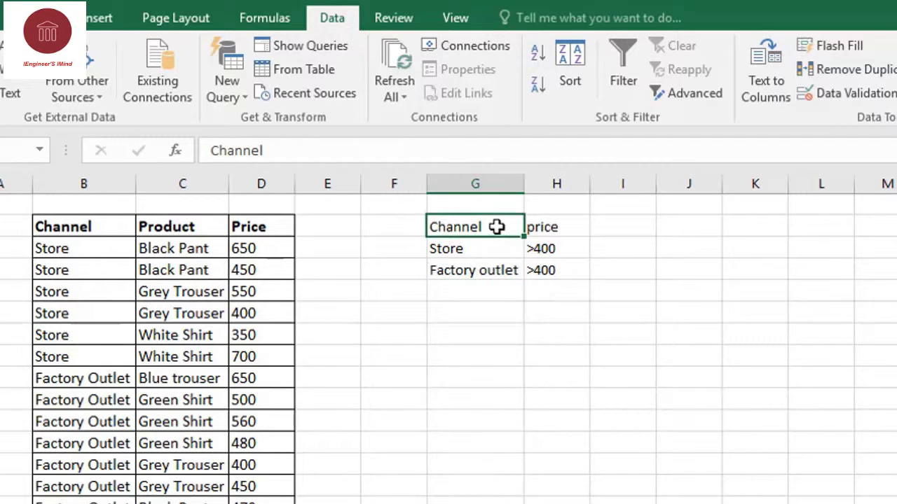
pyautogui.click(548, 226)
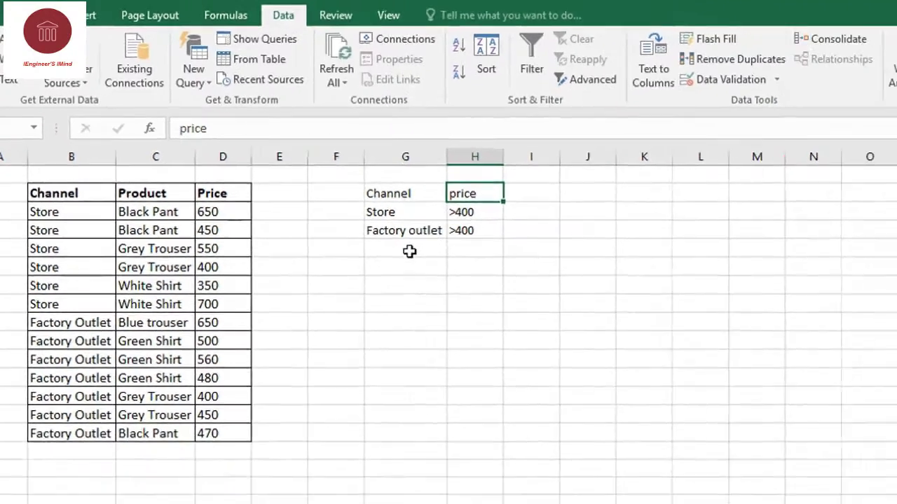
pyautogui.click(479, 292)
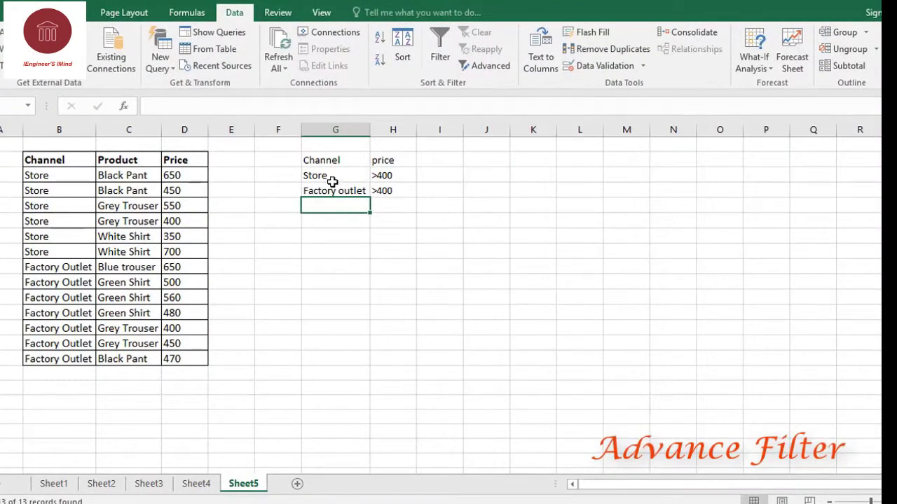
pyautogui.click(387, 201)
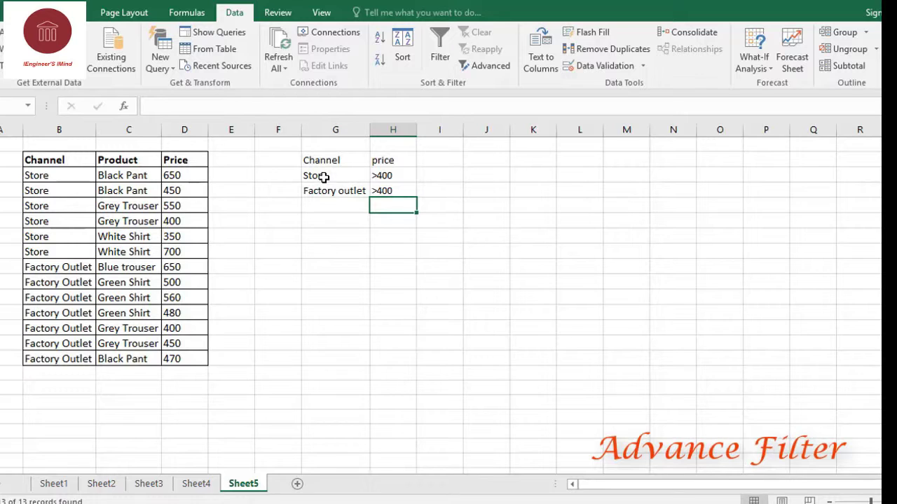
pyautogui.click(336, 175)
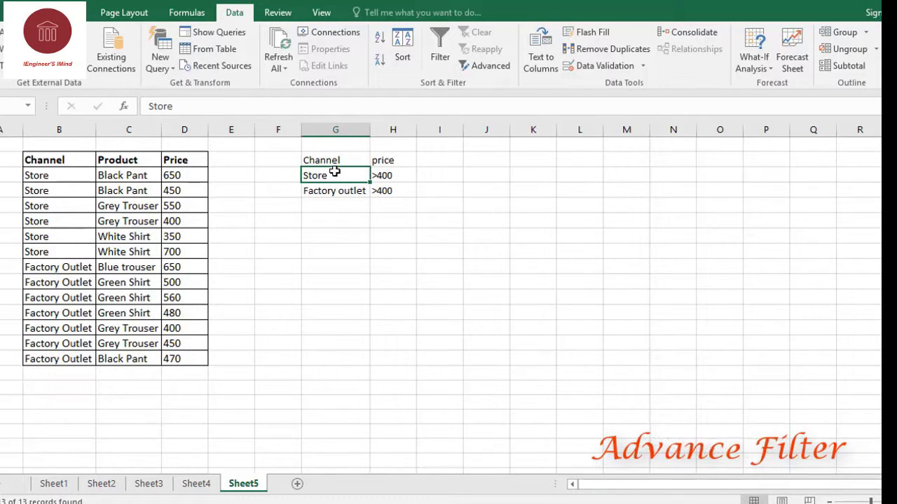
# Remove the header filters and clear the criteria cells G2:H4
pyautogui.hotkey('ctrl', 'shift', 'l')
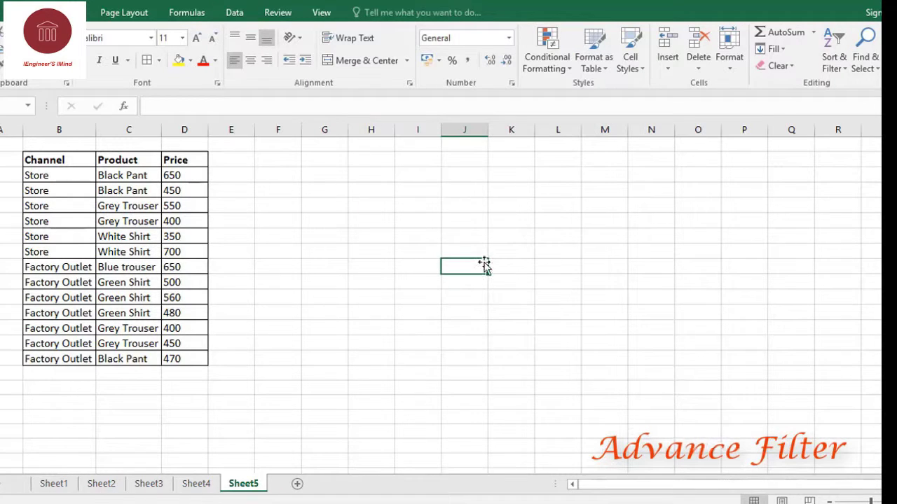
pyautogui.click(367, 272)
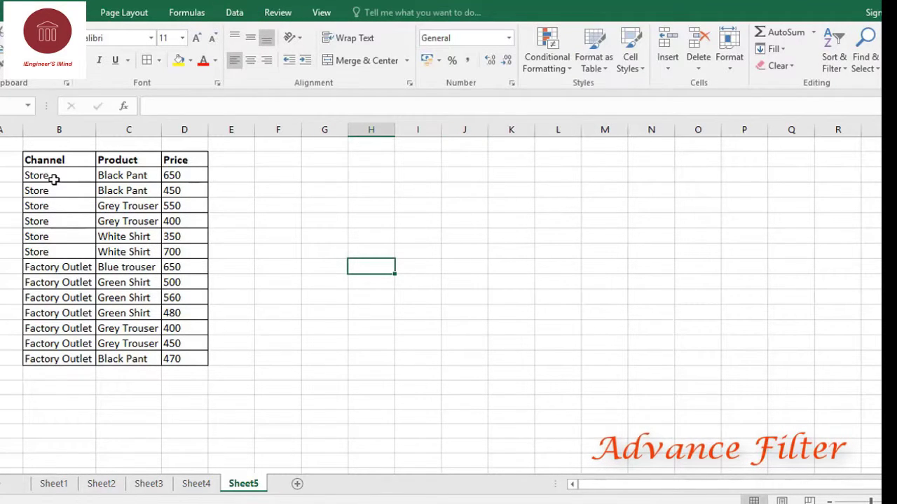
pyautogui.click(334, 187)
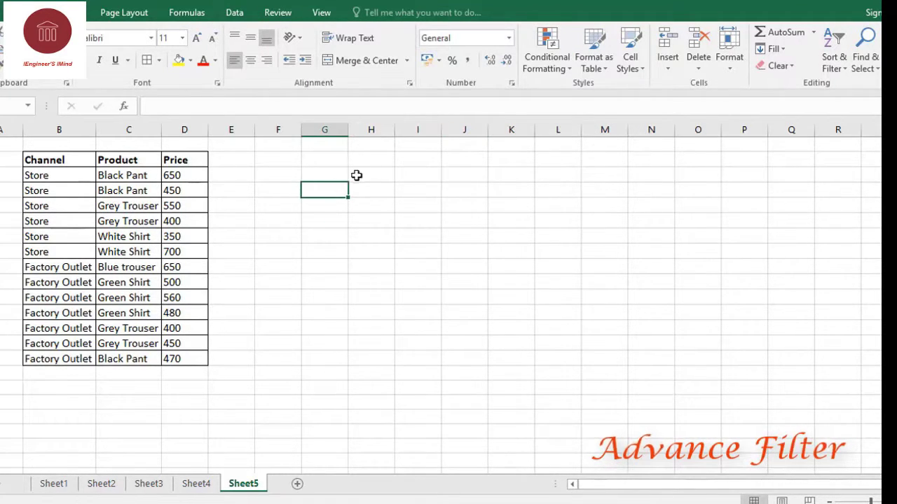
pyautogui.click(236, 14)
pyautogui.click(487, 66)
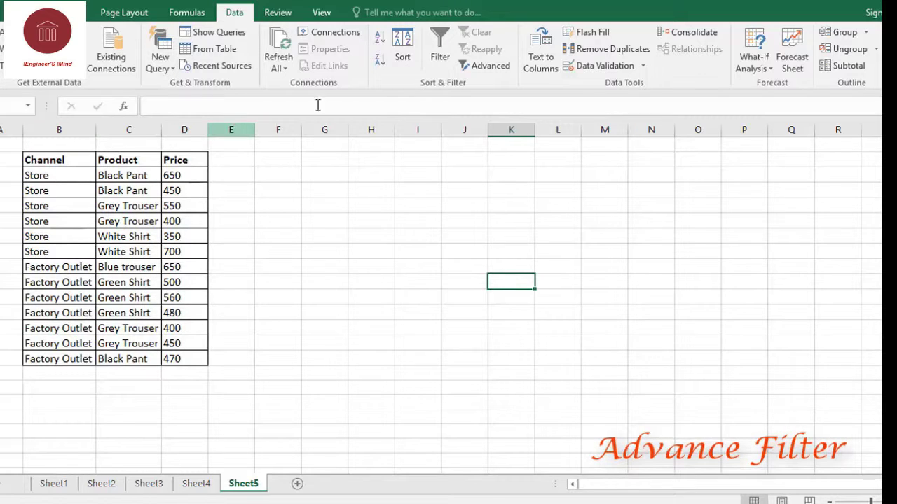
# Apply an Advanced Filter on list range Sheet5!$B:$B with Unique records only ticked
pyautogui.click(493, 70)
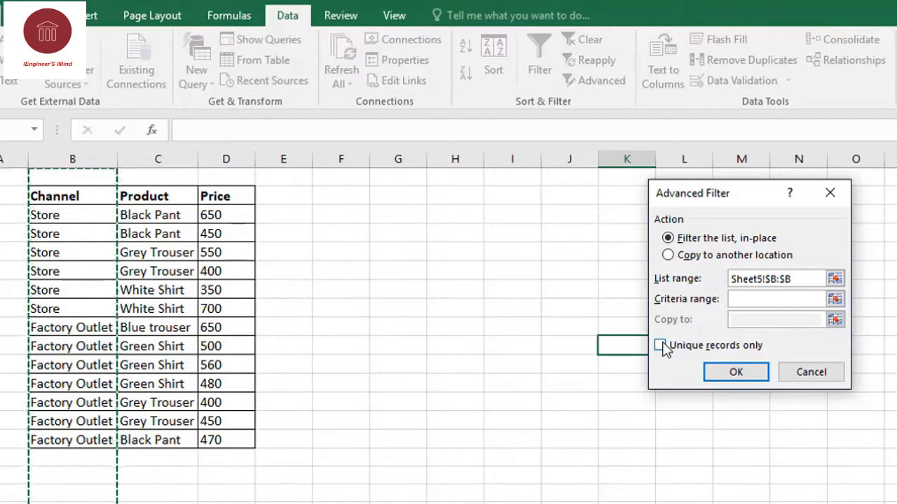
pyautogui.click(659, 345)
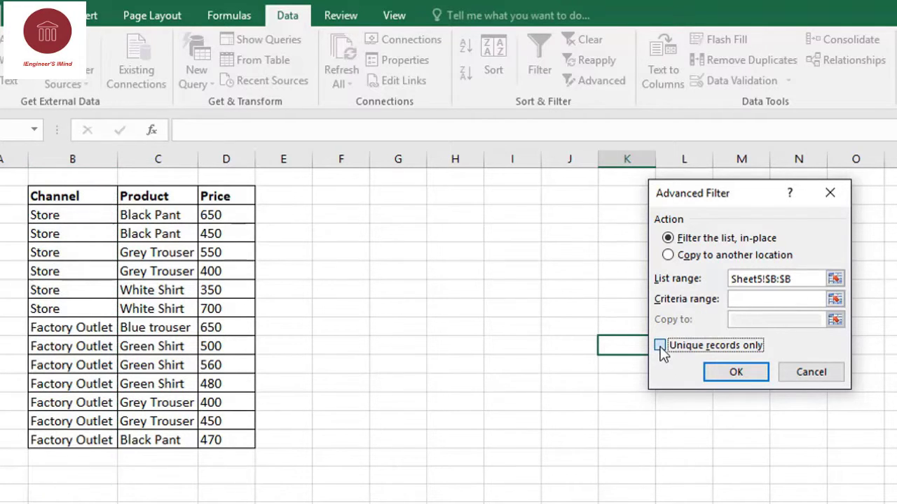
pyautogui.click(732, 370)
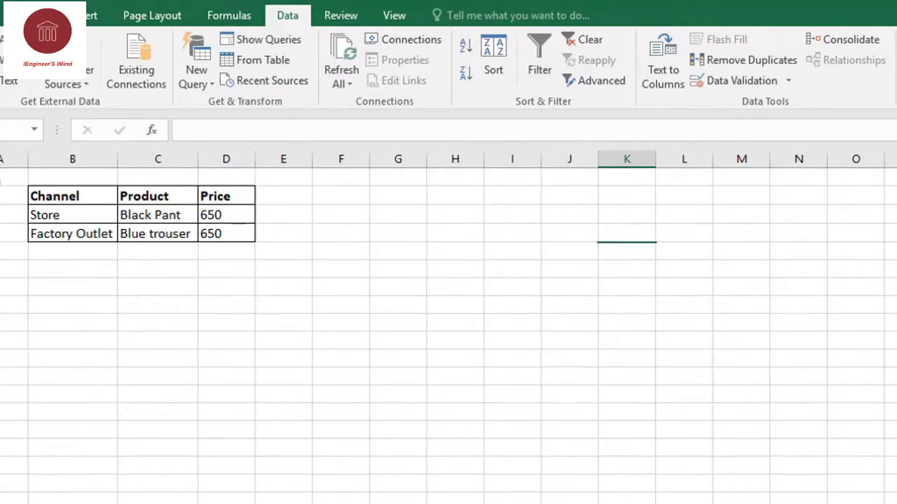
pyautogui.moveTo(56, 215); pyautogui.dragTo(56, 234)
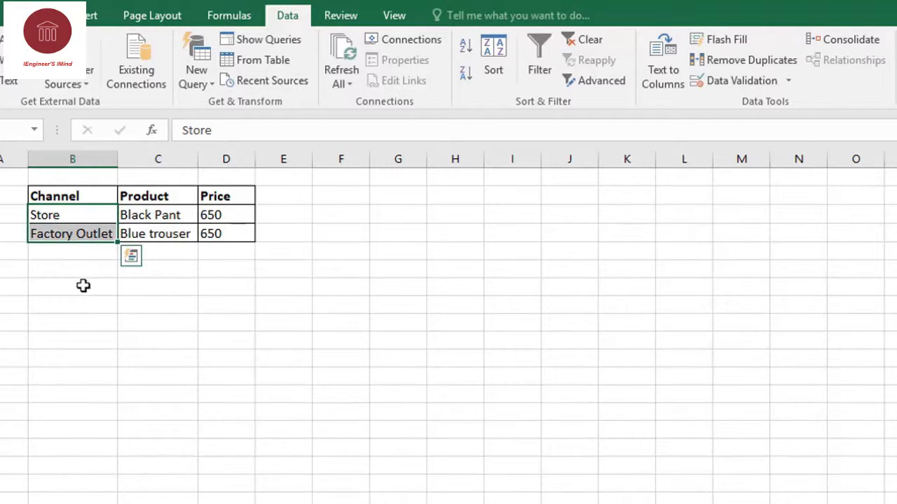